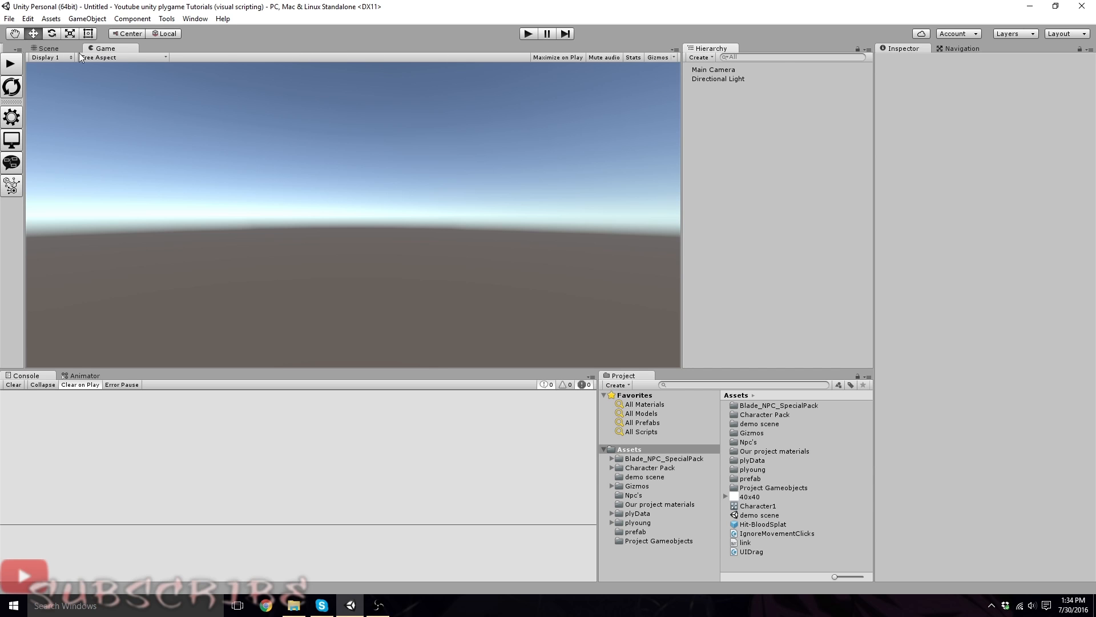
Add a UI canvas to the scene.
right_click(733, 123)
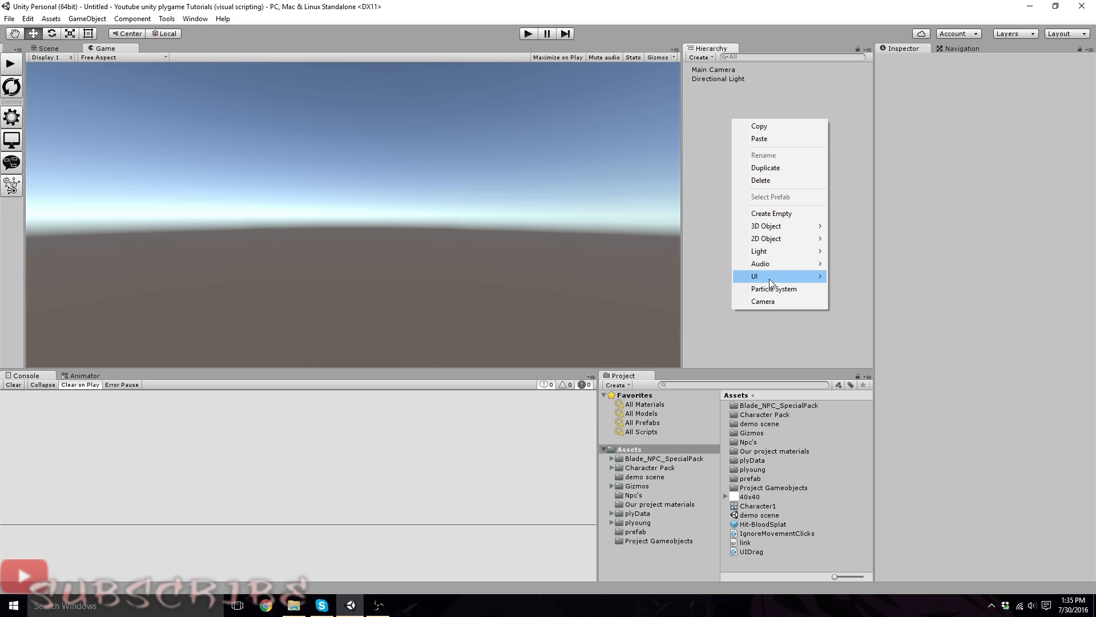
mouse_move(770, 283)
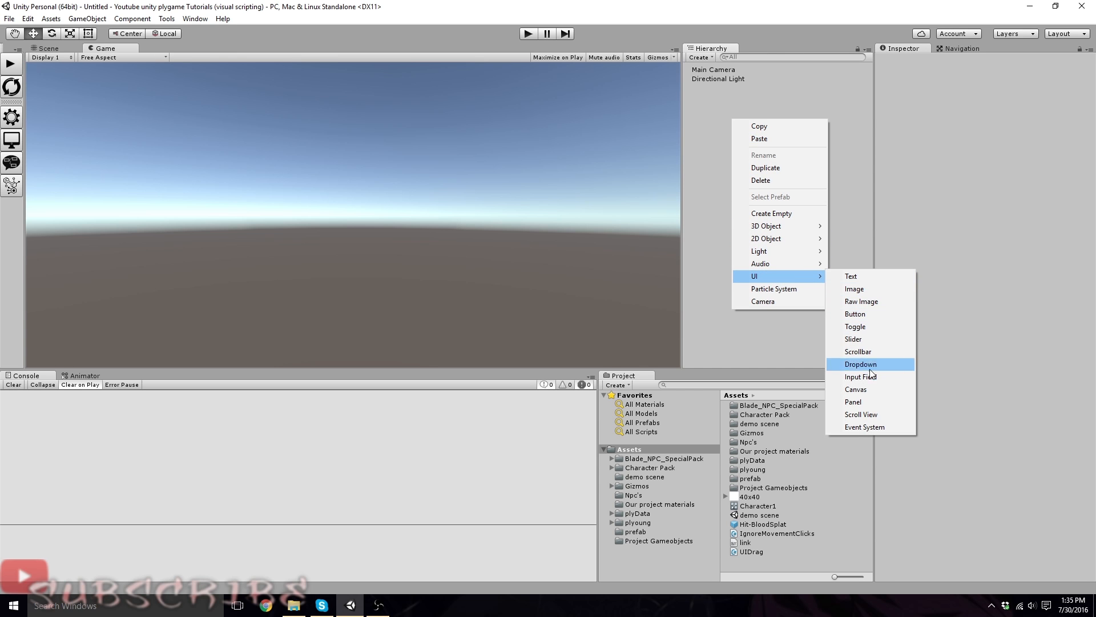
click(862, 392)
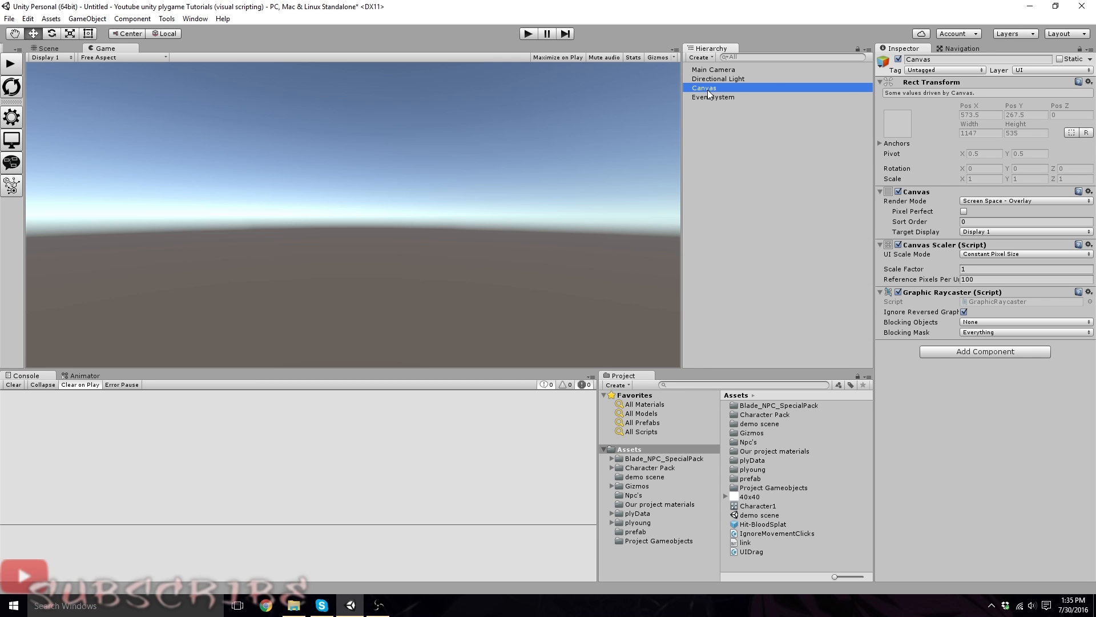
Rename the canvas as "Canvas - MainMenu".
click(939, 59)
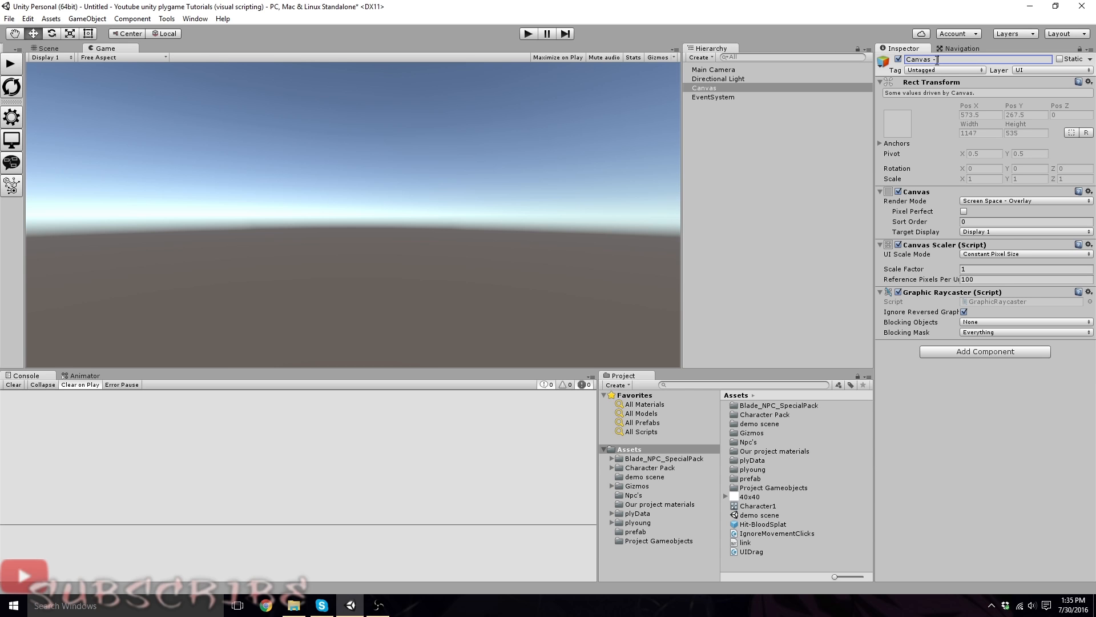
text(- MEnu)
key(BackSpace)
key(BackSpace)
key(BackSpace)
key(BackSpace)
text(MainMenu)
key(Return)
Add a UI panel as a child of Canvas - MainMenu.
right_click(702, 88)
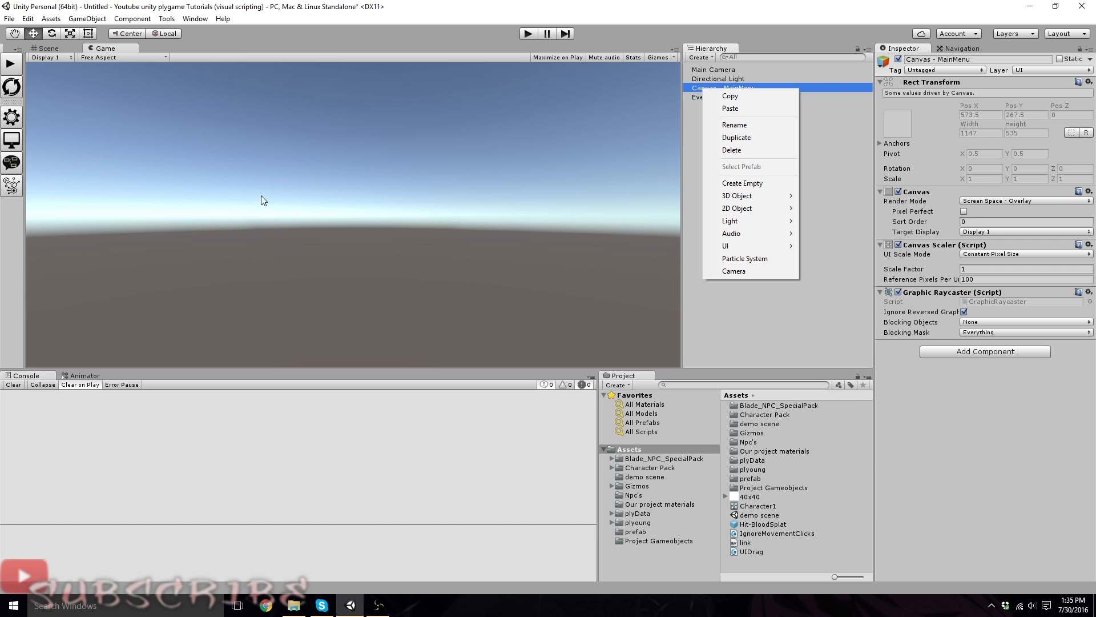
mouse_move(742, 245)
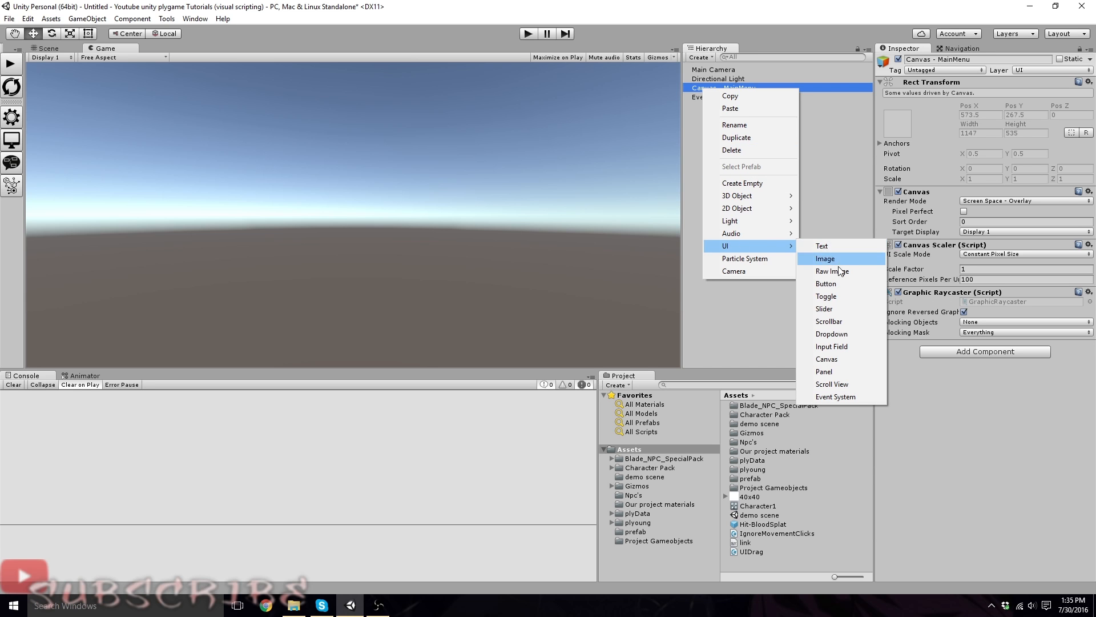
click(826, 372)
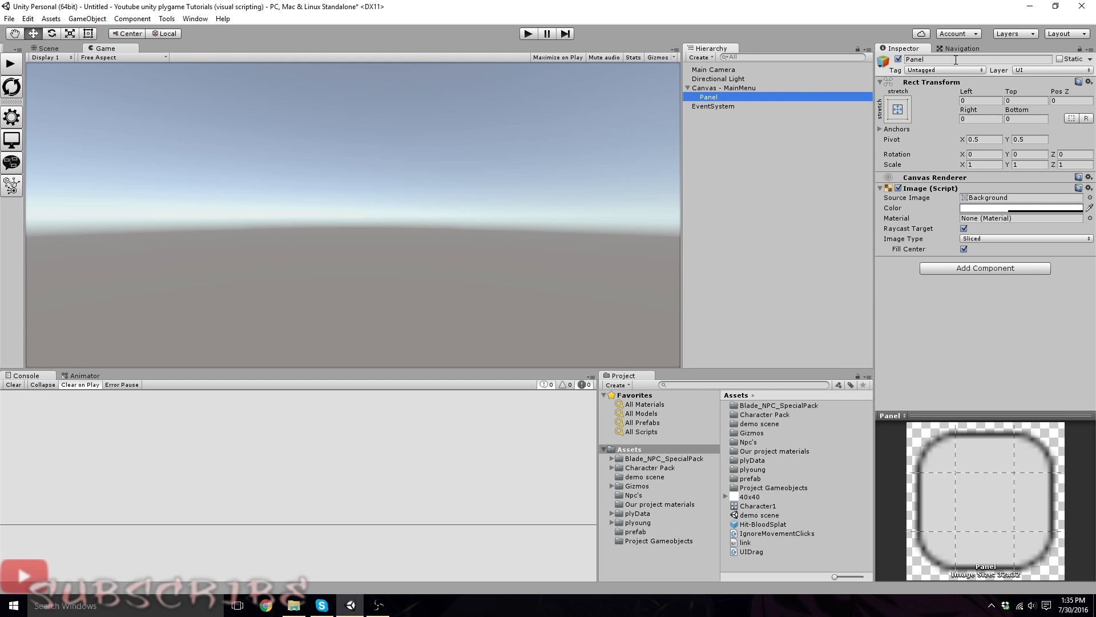
Anchor the panel to middle center and shrink it to about 359 wide and 356 high.
click(903, 110)
click(964, 225)
click(969, 114)
drag(29, 139, 312, 256)
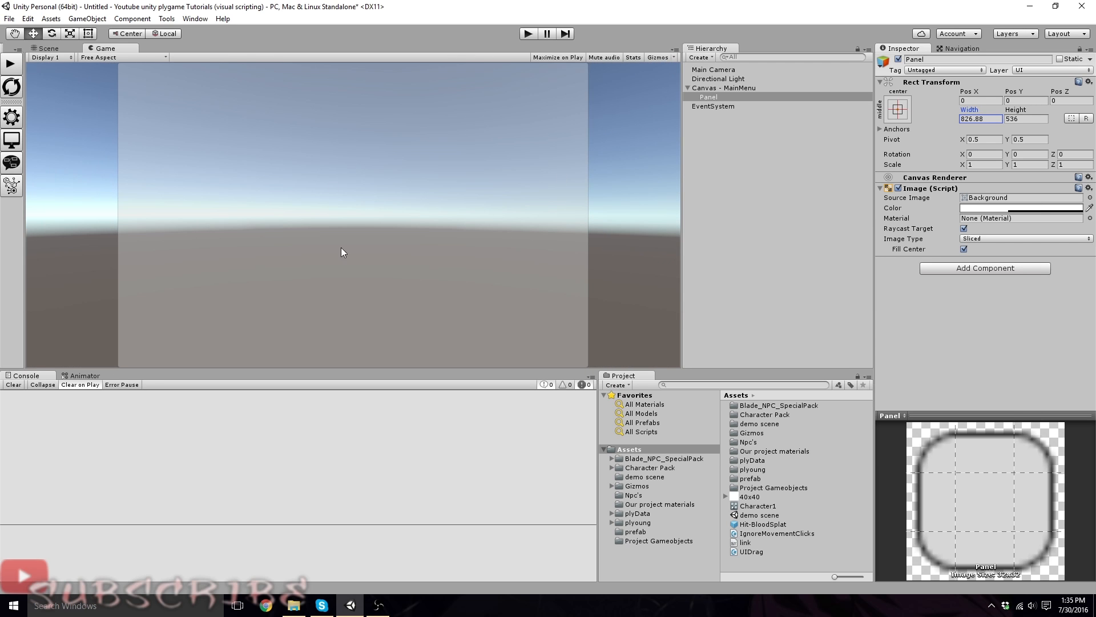
drag(1015, 111, 631, 128)
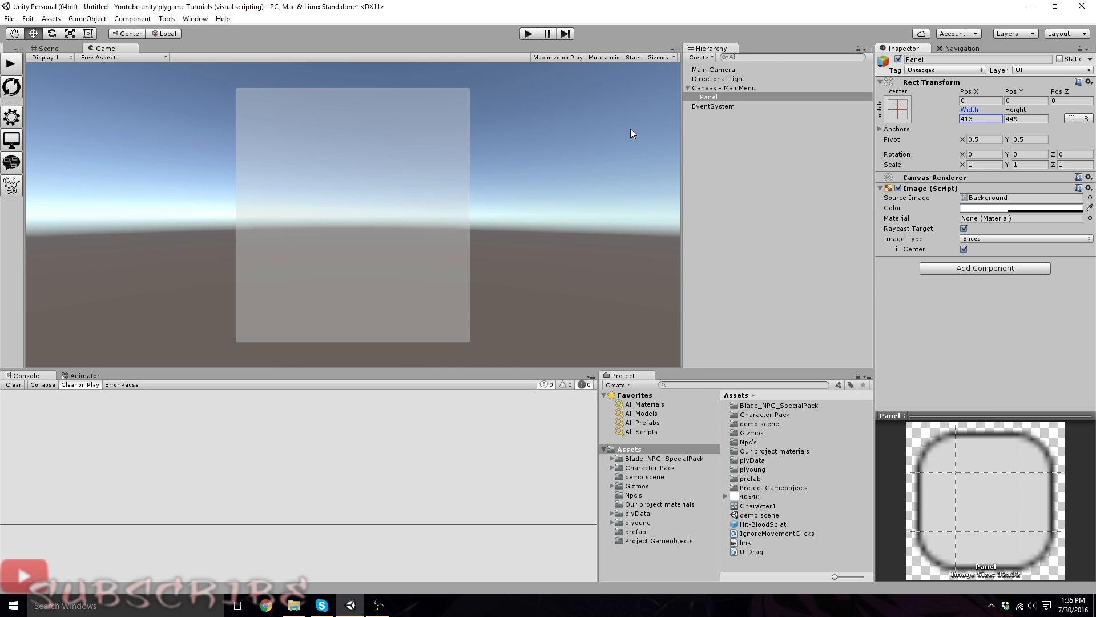
drag(1023, 112, 927, 117)
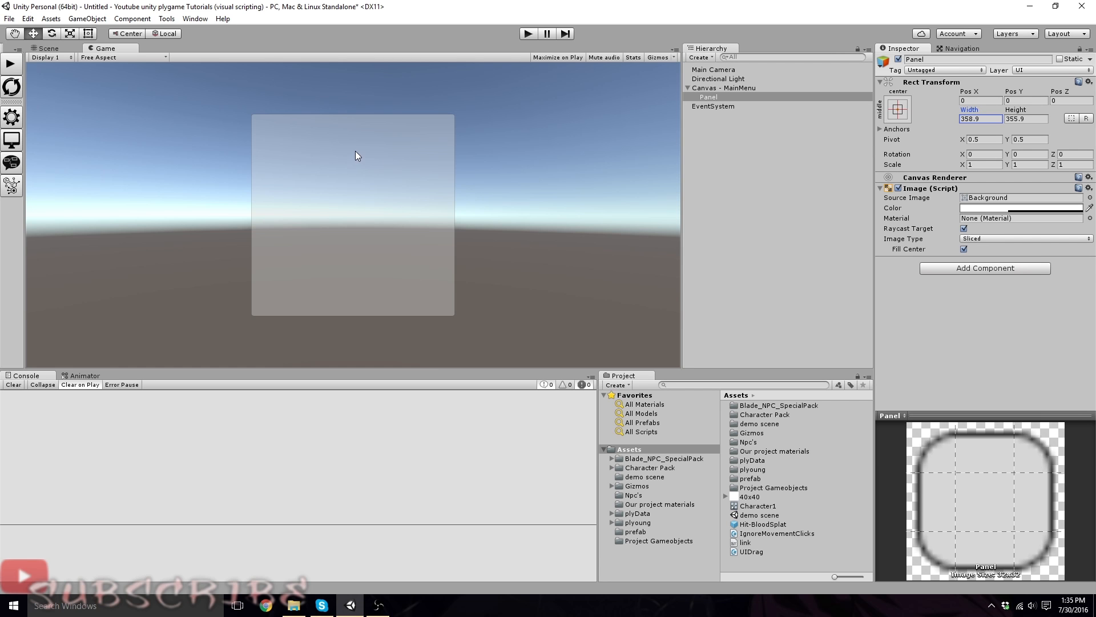
Rename the panel as "Panel - Background".
click(712, 90)
click(711, 97)
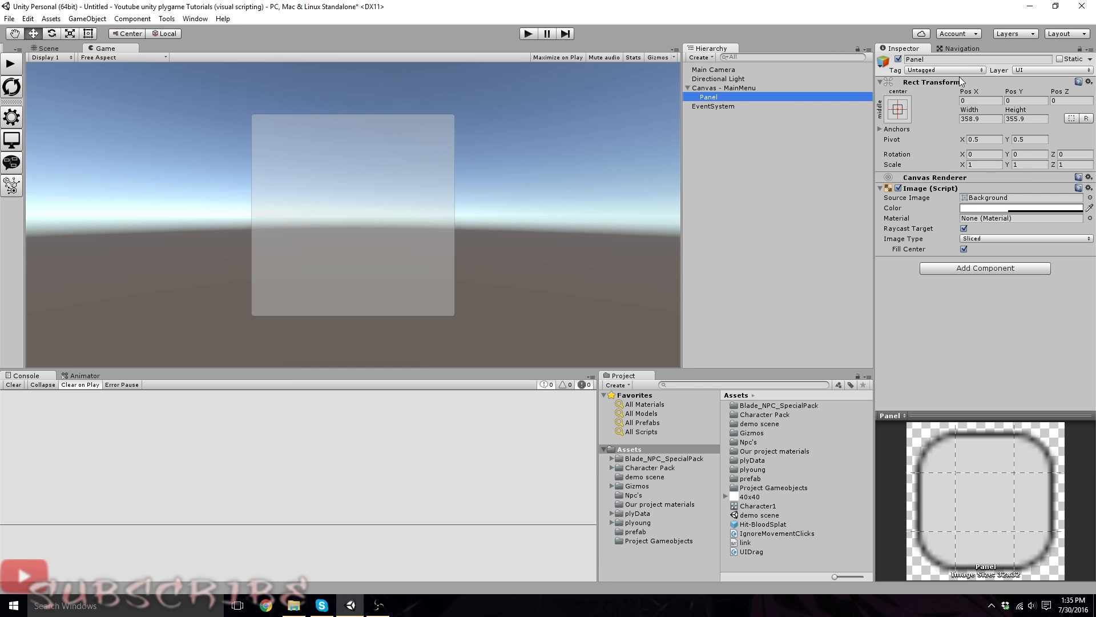
click(930, 59)
double_click(922, 59)
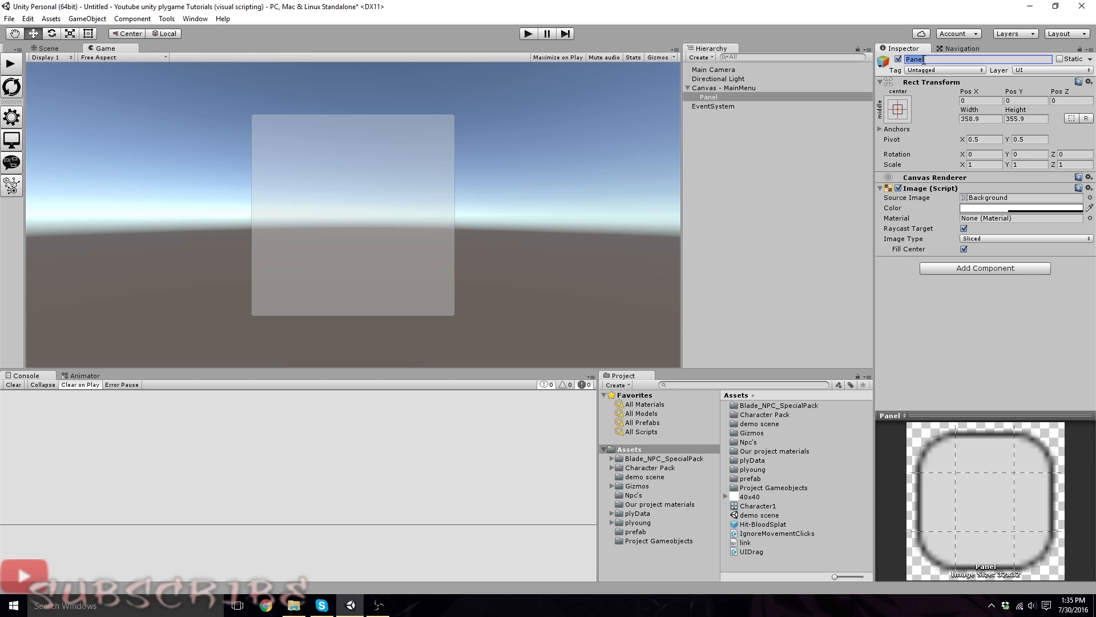
click(924, 60)
text(- Background)
key(Return)
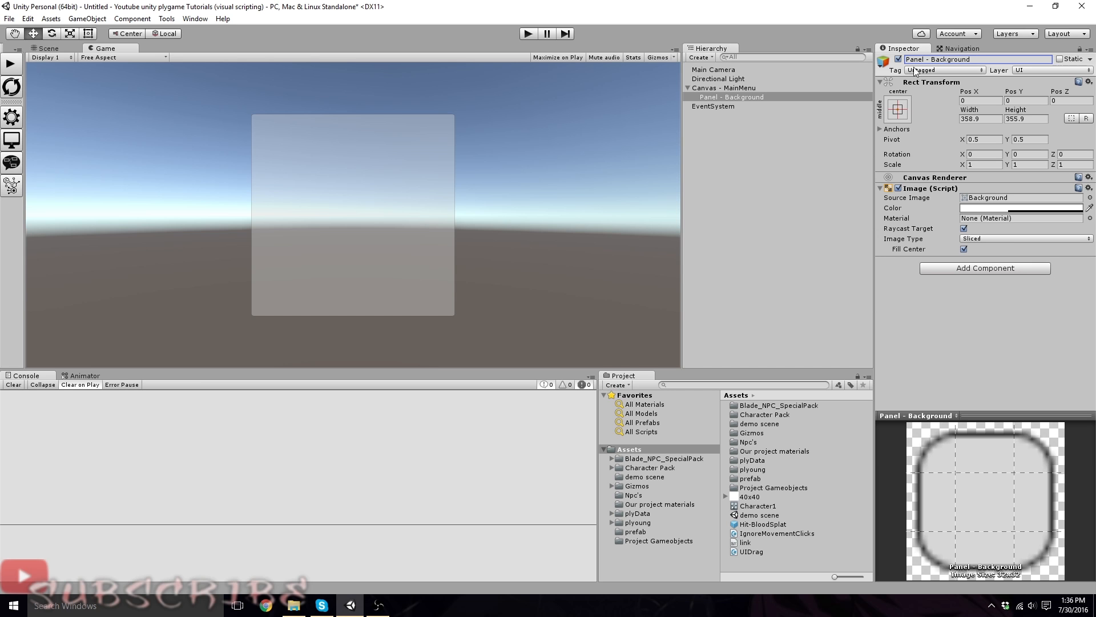
click(711, 88)
click(727, 96)
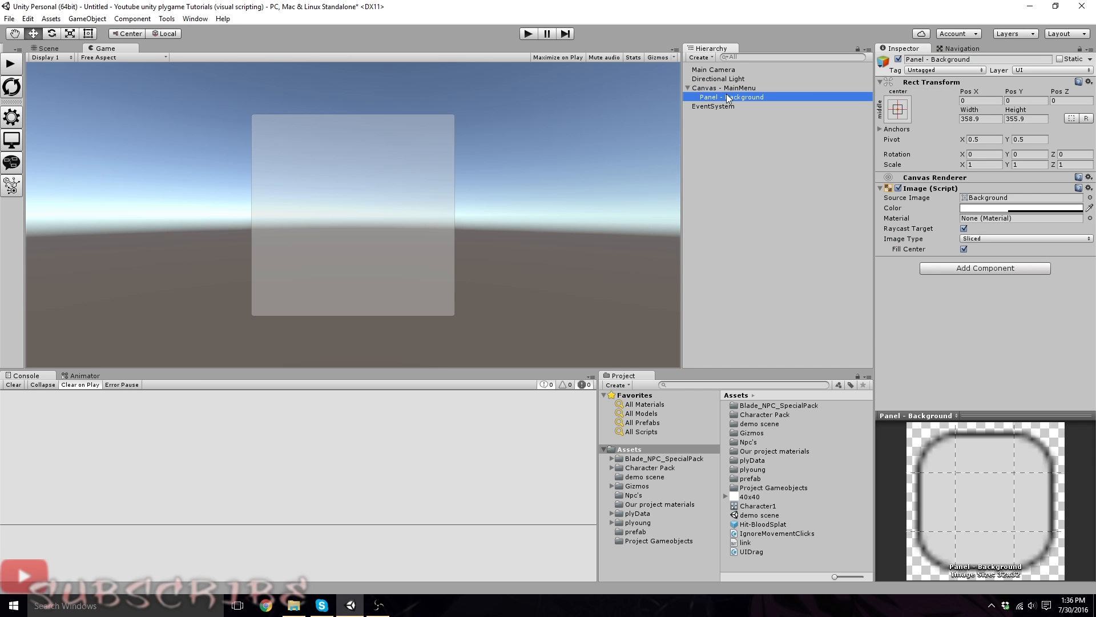
click(712, 88)
click(713, 97)
click(711, 88)
click(713, 97)
Create an empty child object under Canvas - MainMenu.
click(727, 89)
right_click(728, 89)
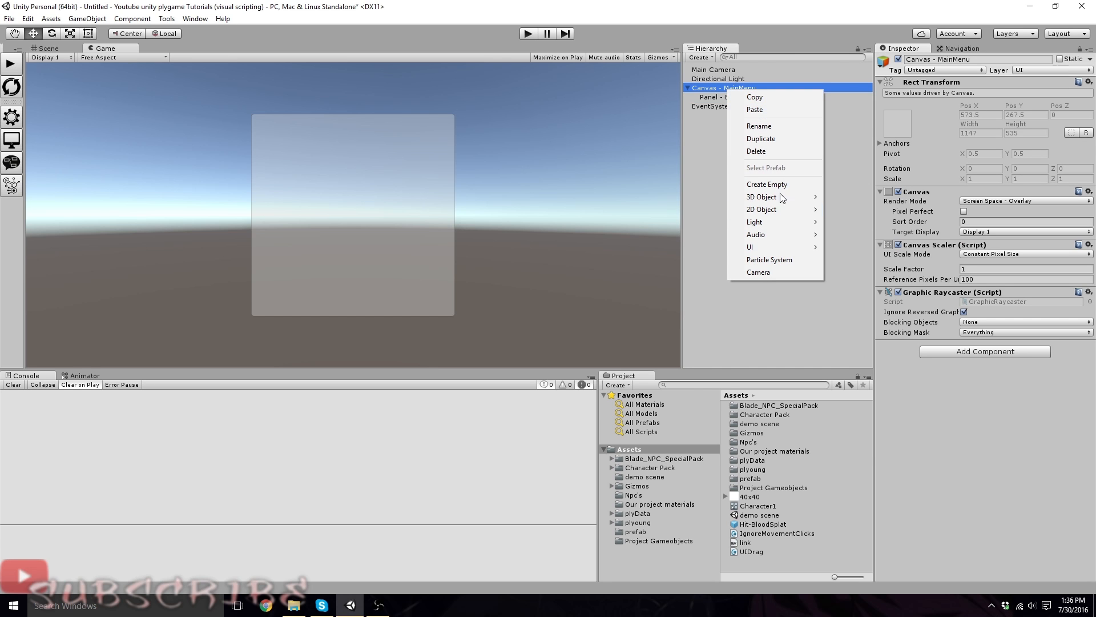
mouse_move(784, 247)
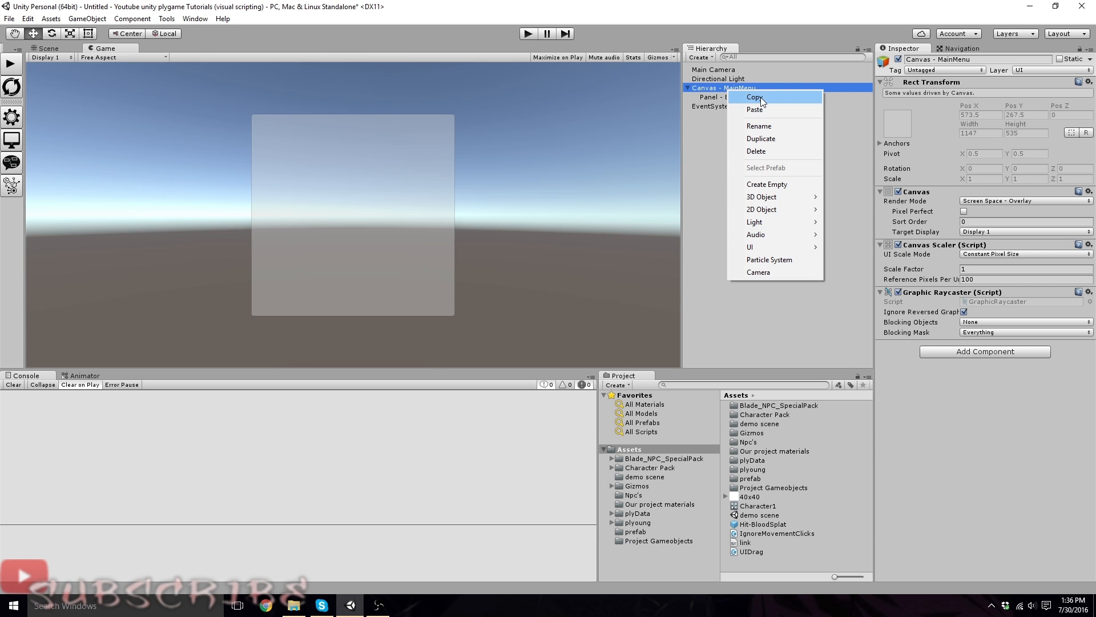
click(776, 185)
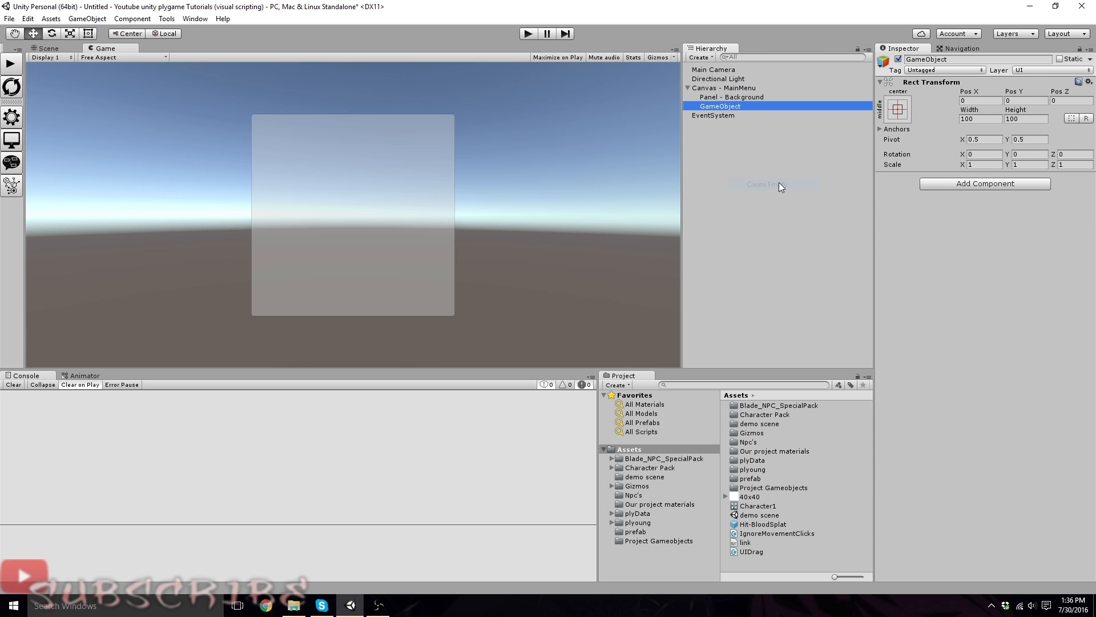
Rename the new empty object under the canvas as "Main Menu".
click(721, 97)
click(718, 106)
click(726, 97)
click(724, 108)
right_click(721, 108)
click(957, 59)
click(956, 60)
text(M)
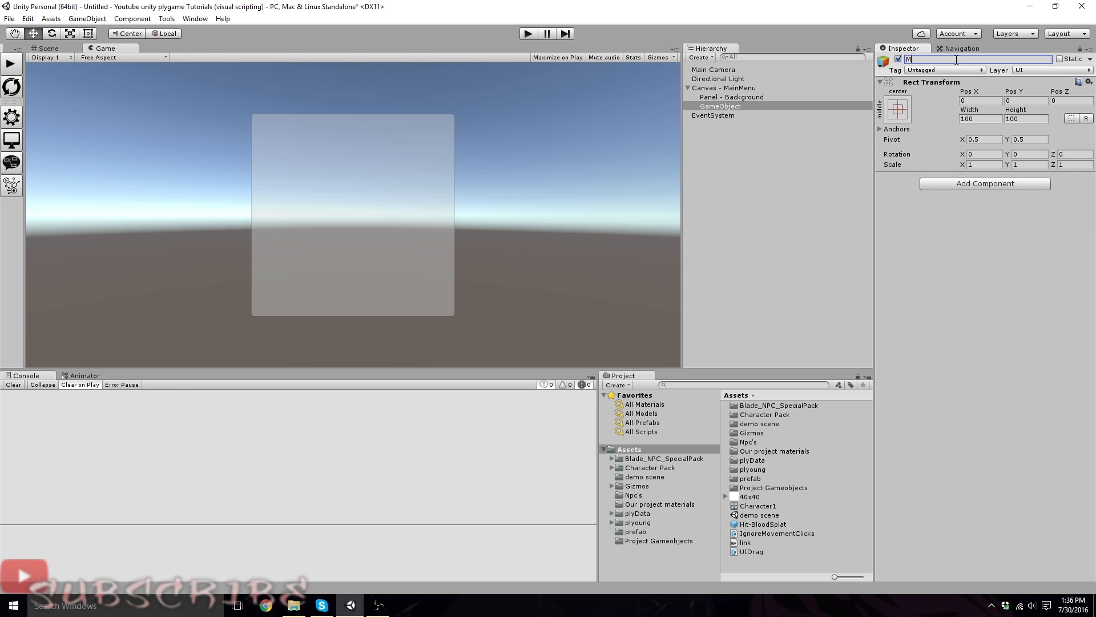
text(ain Menu)
key(Return)
Add a UI button under the Main Menu object and enlarge it to about 246 wide and 54 high.
right_click(711, 105)
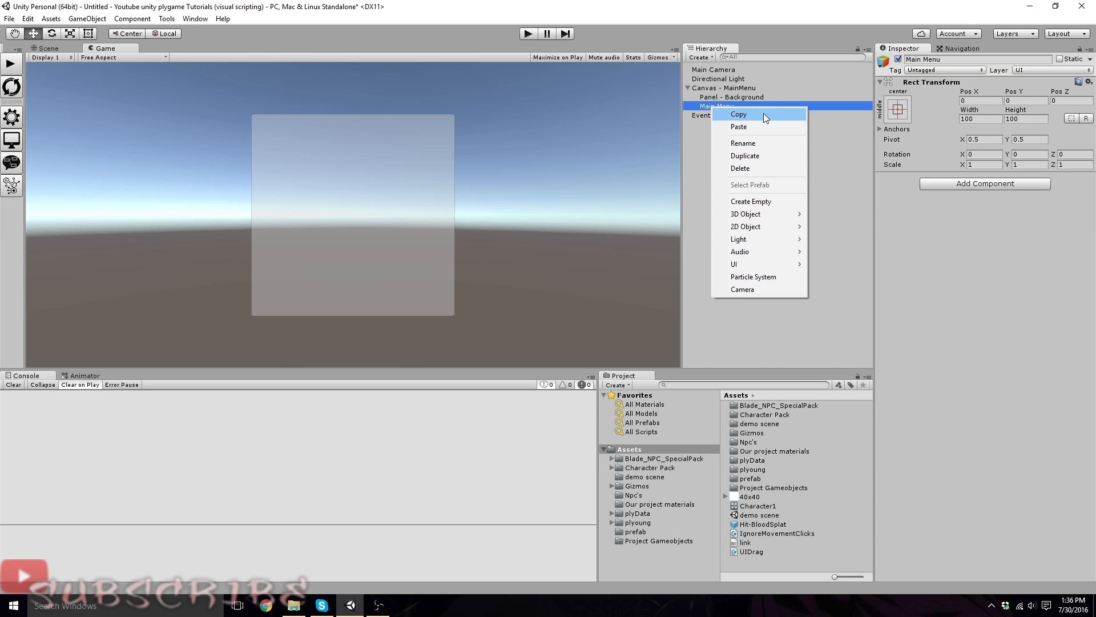
mouse_move(745, 264)
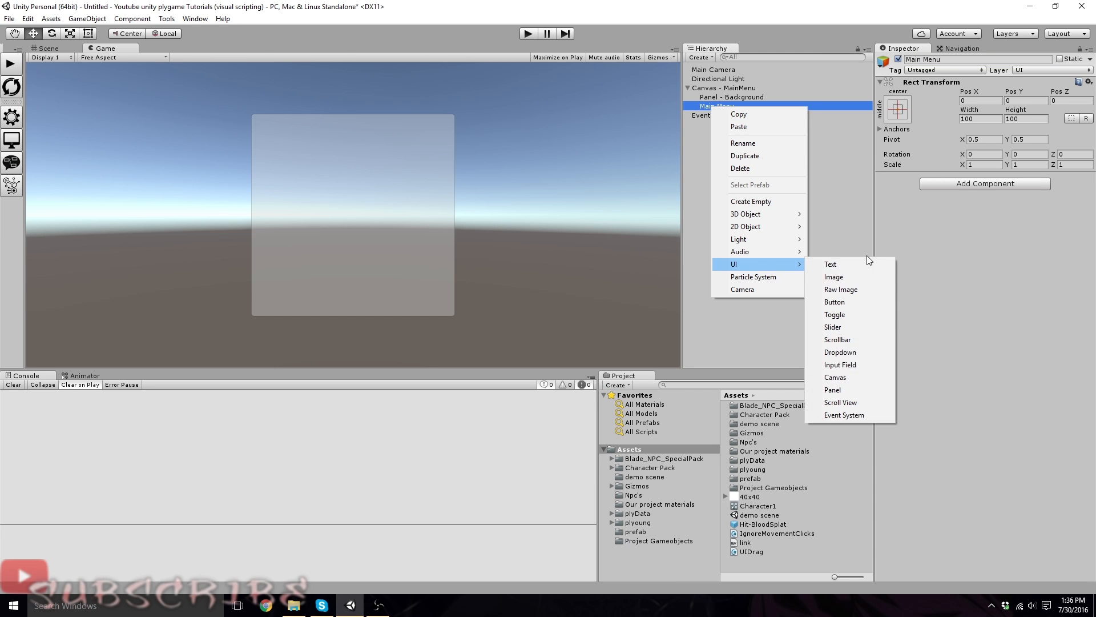
click(845, 302)
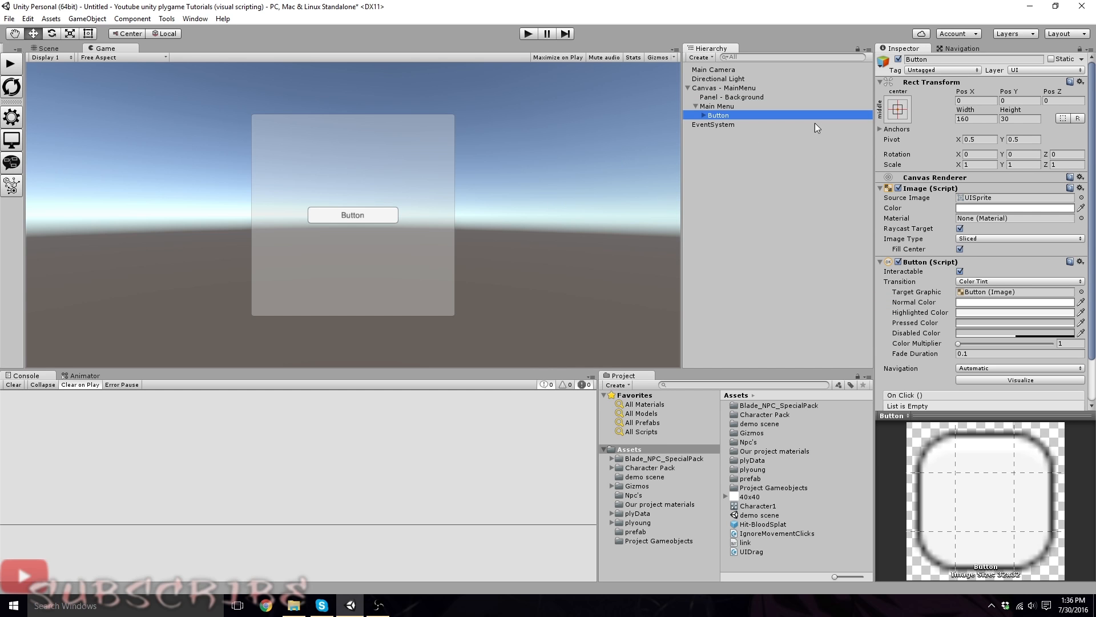
drag(962, 110, 1049, 110)
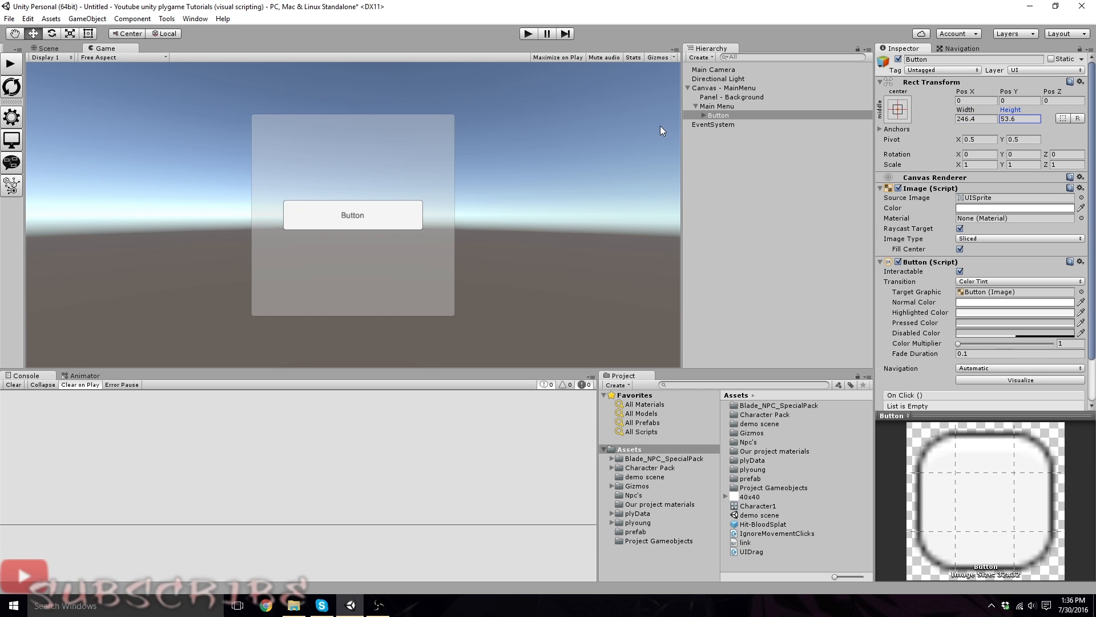
Set the button's label text to "New Game".
click(704, 114)
click(722, 125)
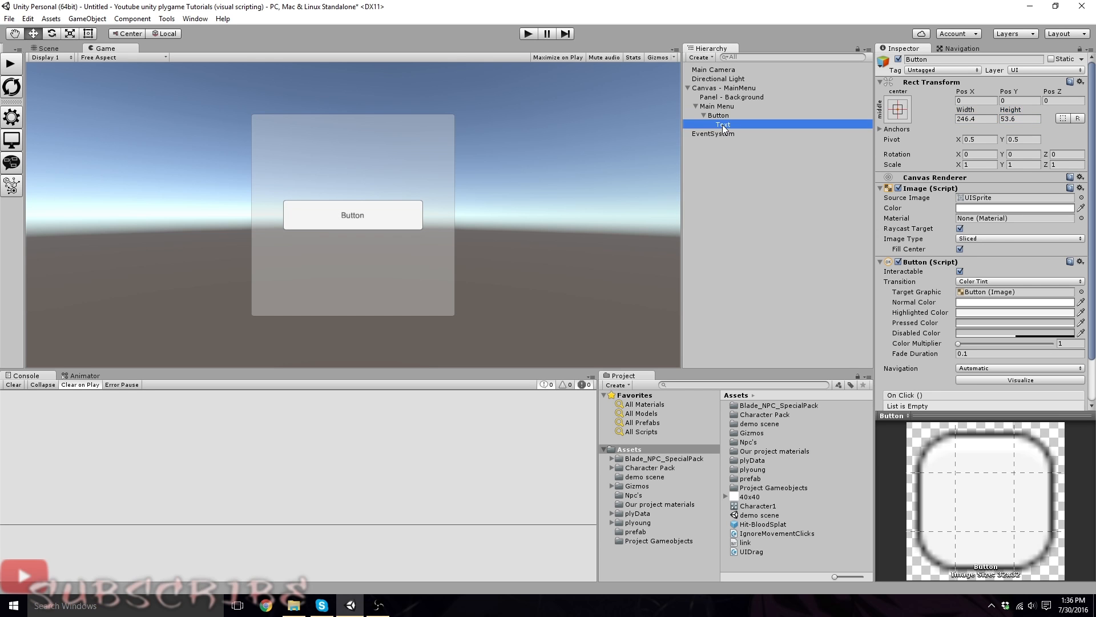
click(910, 206)
text(New Game)
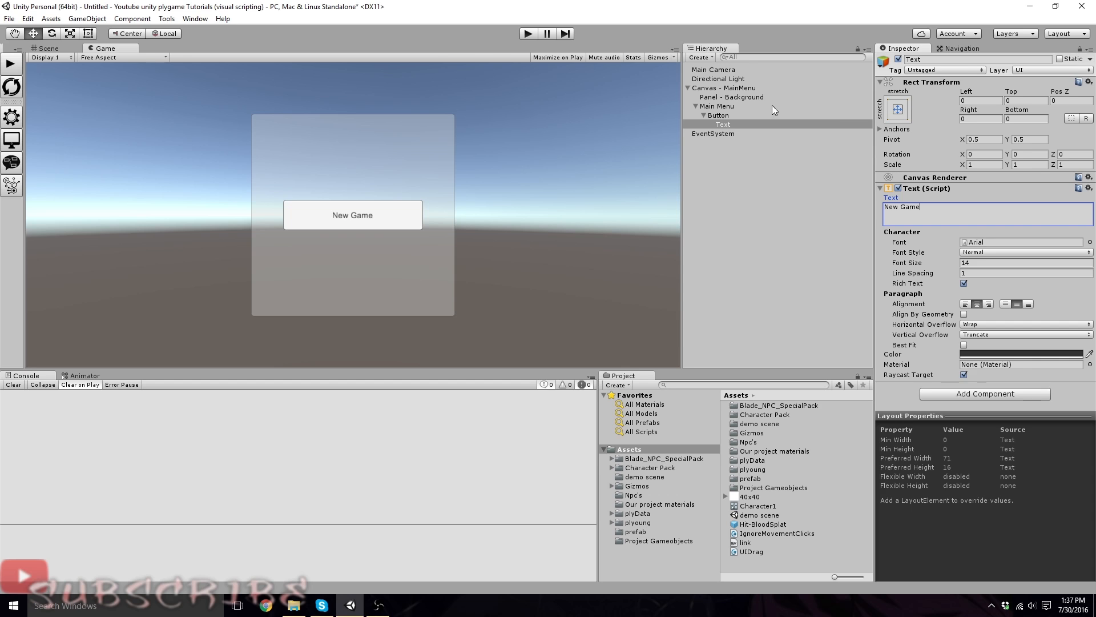
Rename the button object as "Button - New Game".
click(720, 116)
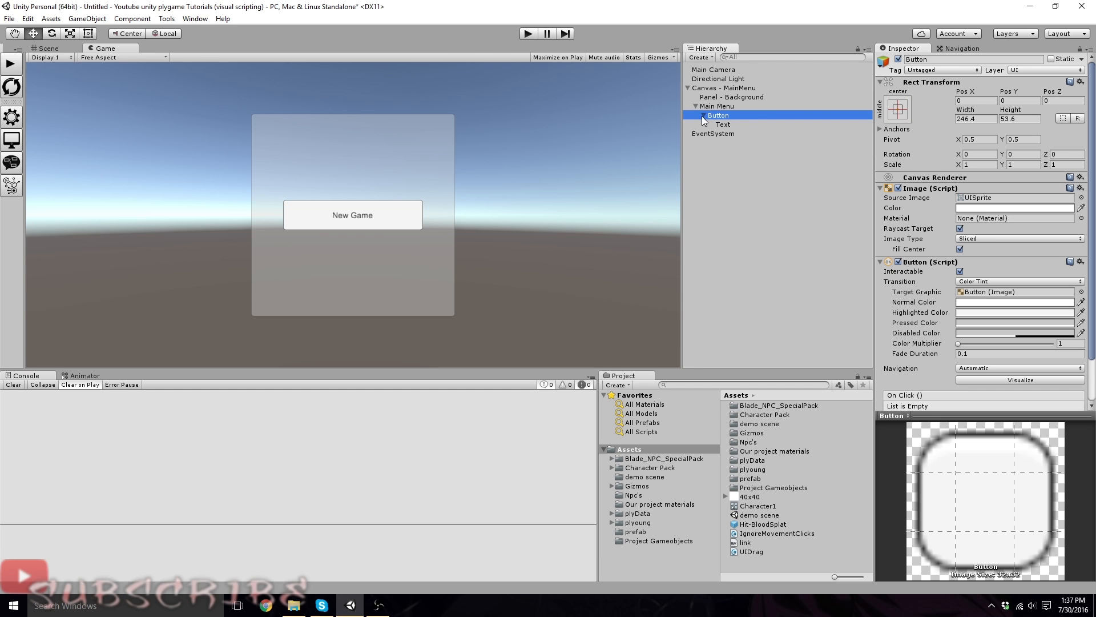
click(937, 60)
text(- )
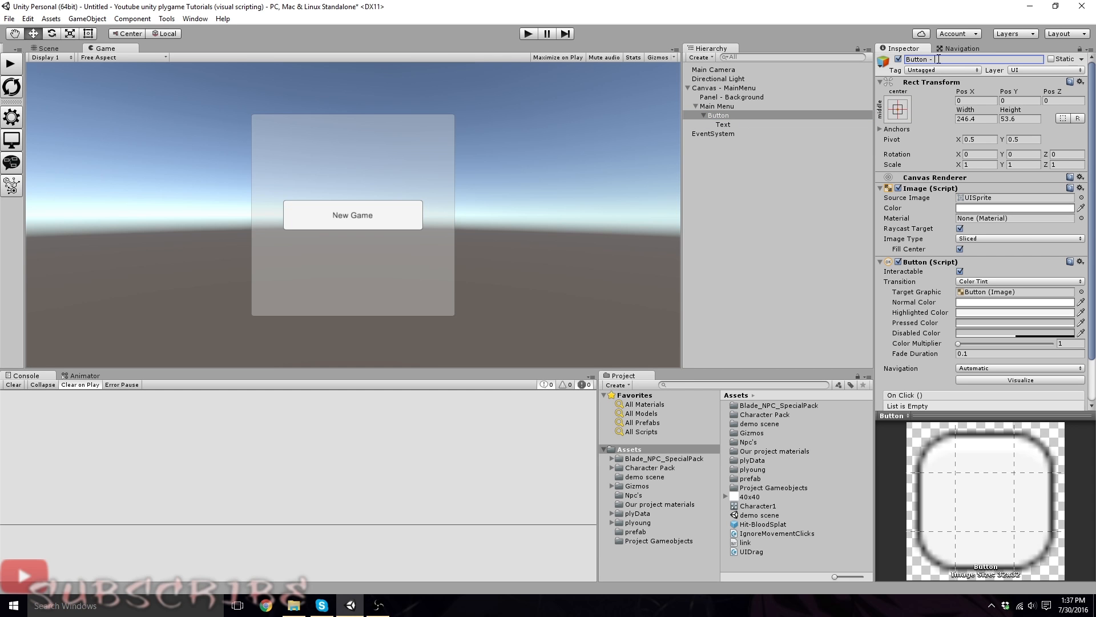
text(New Game)
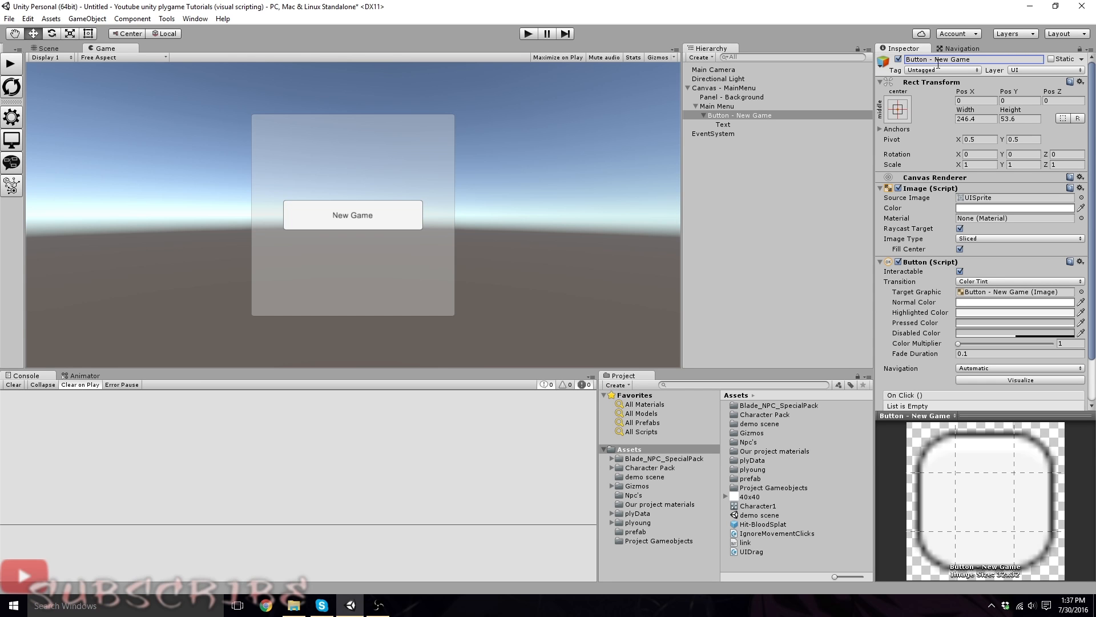
Move the New Game button up to a Y position of about 92, near the panel's upper edge.
click(717, 106)
click(721, 116)
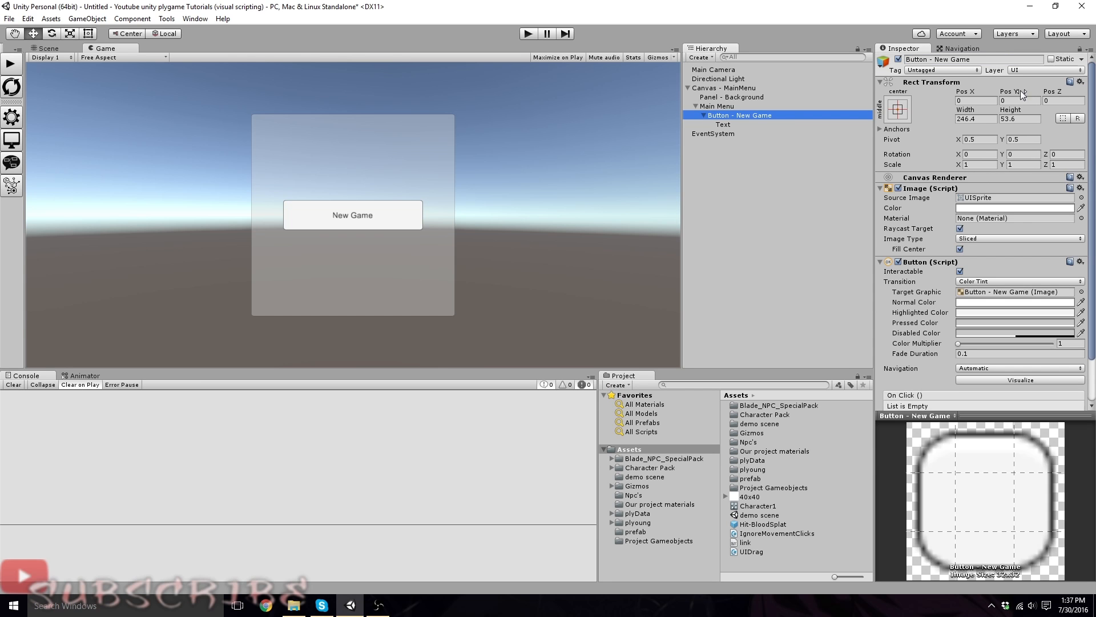
drag(1008, 92, 252, 79)
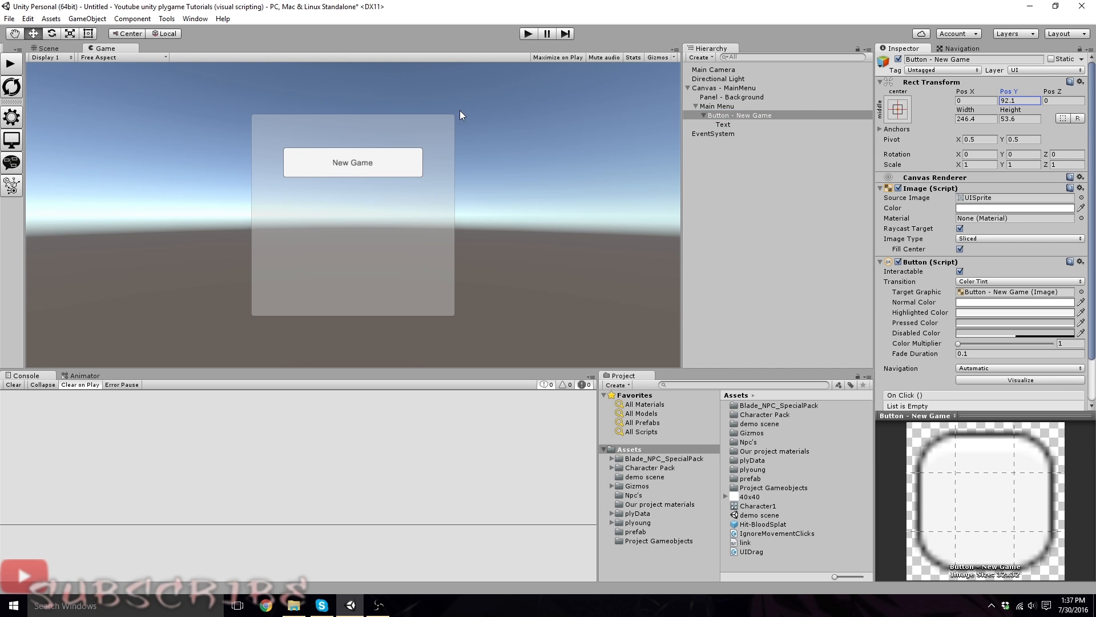
Duplicate the New Game button and place the copy below it at a Y position of about 25.
click(718, 107)
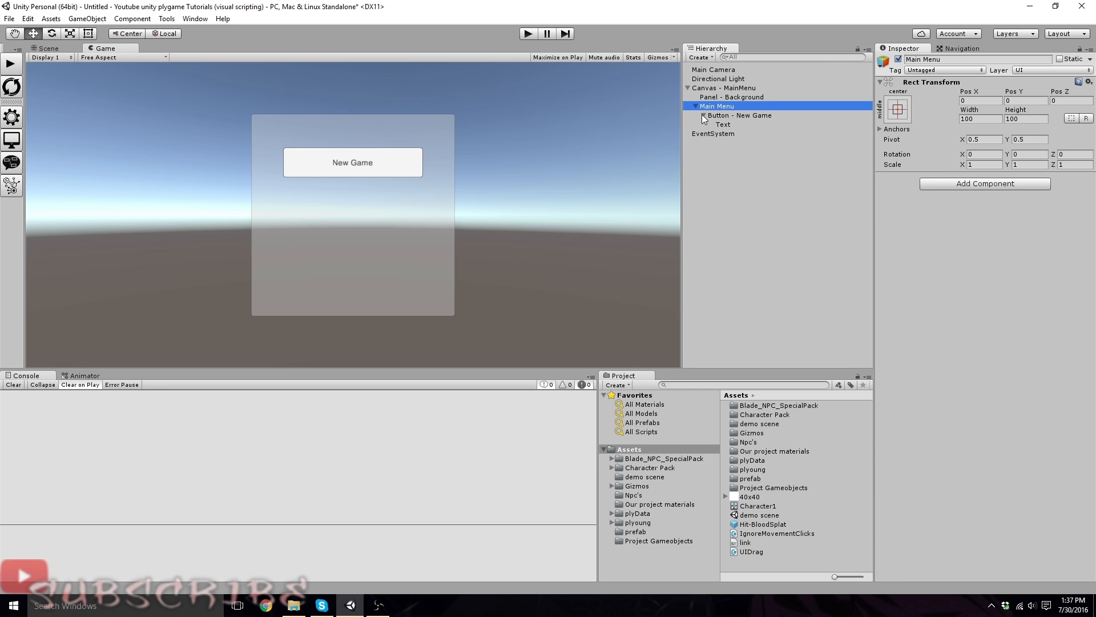
click(721, 115)
key(ctrl+d)
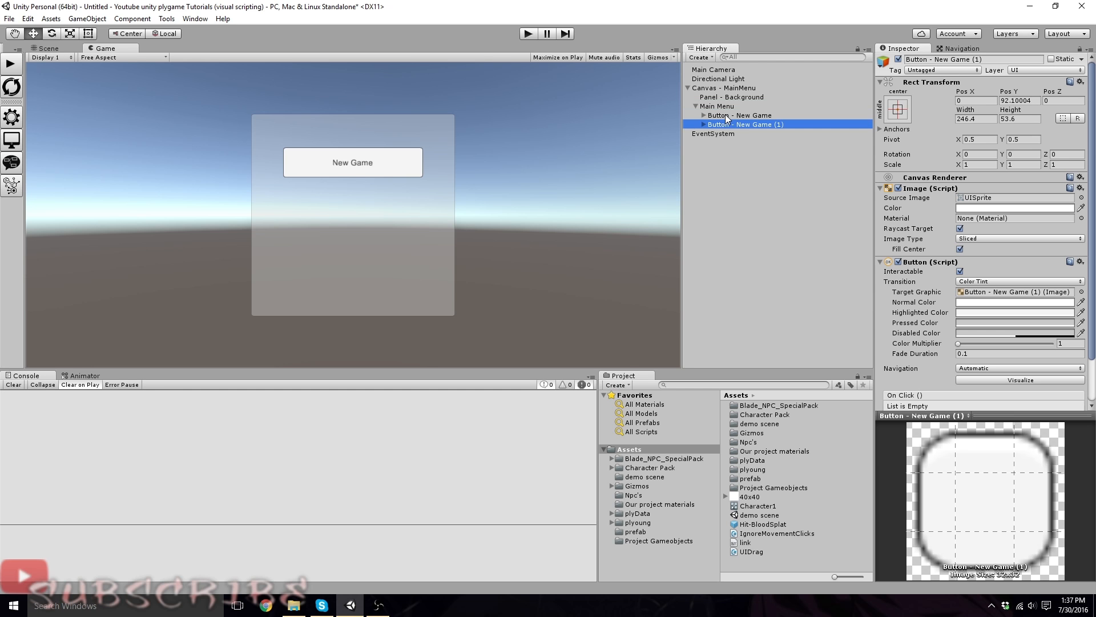
drag(1010, 98, 821, 252)
Duplicate the second button and place the copy below it at a Y position of about -39.
click(731, 115)
click(731, 133)
click(730, 124)
key(ctrl+d)
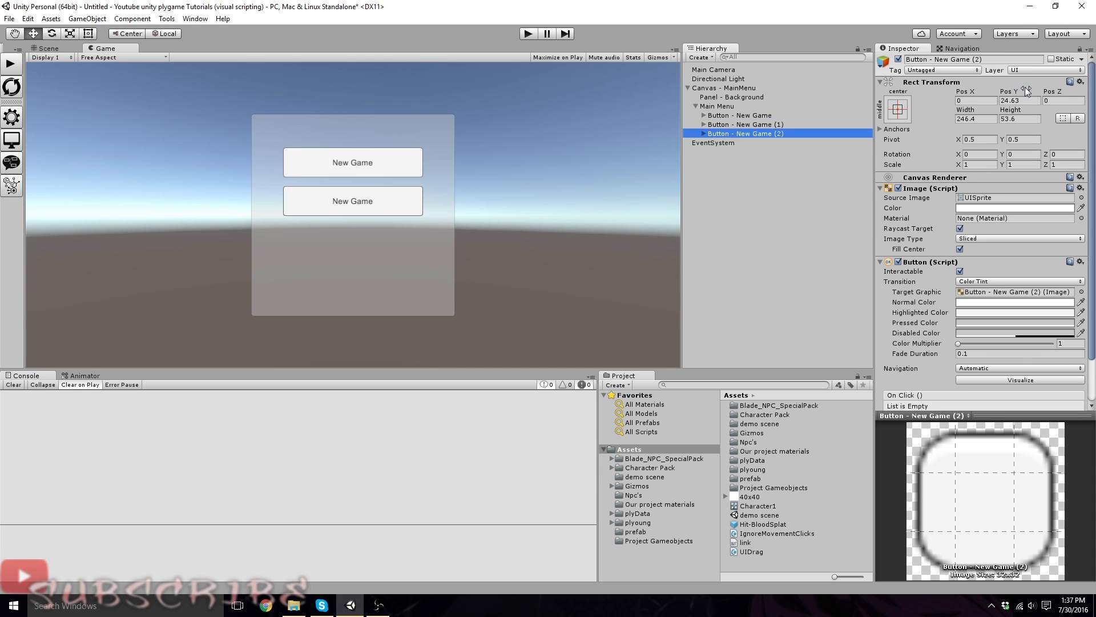
drag(1025, 87, 885, 129)
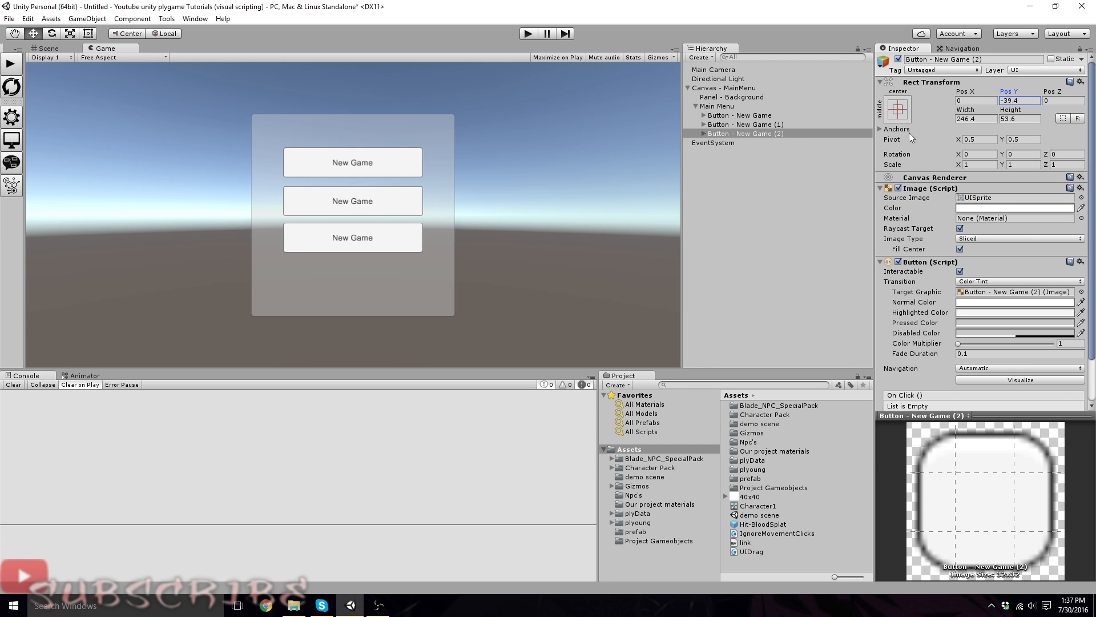
Duplicate the third button and place the copy below it at a Y position of about -107.
click(759, 133)
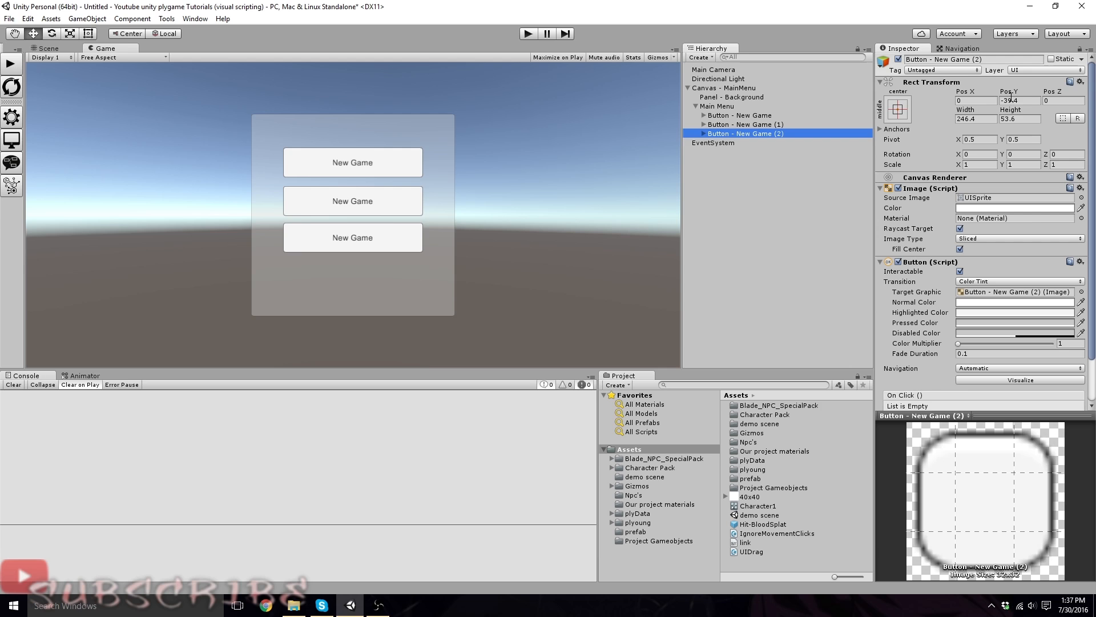
key(ctrl+d)
drag(1011, 93, 767, 164)
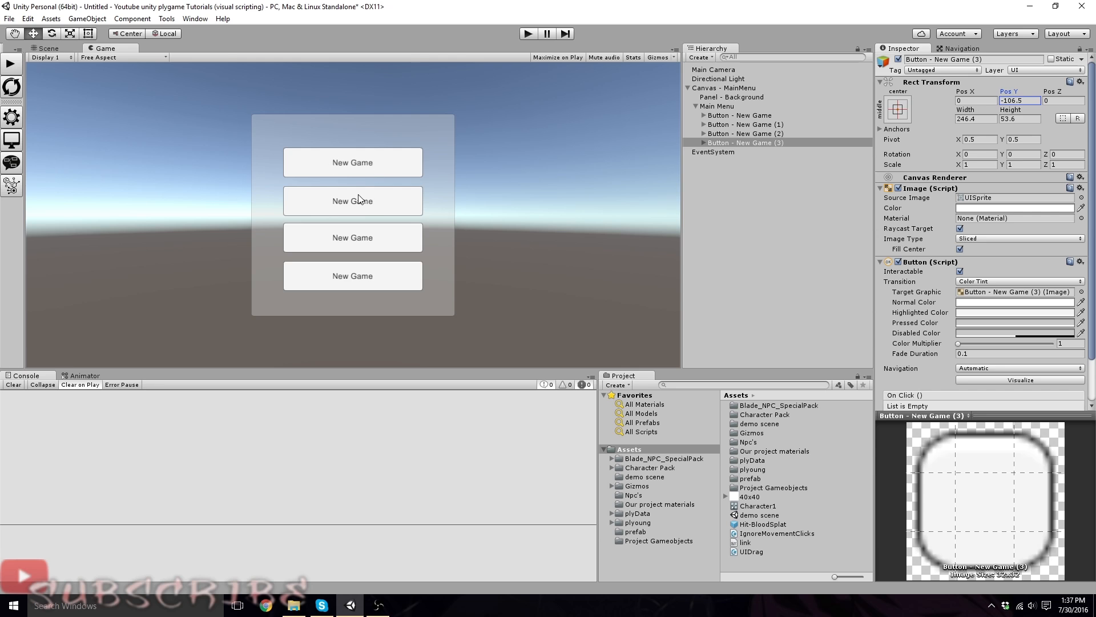
Rename the second menu button object as "Button - Continue".
click(737, 125)
click(944, 59)
drag(944, 58, 935, 58)
text(Cont)
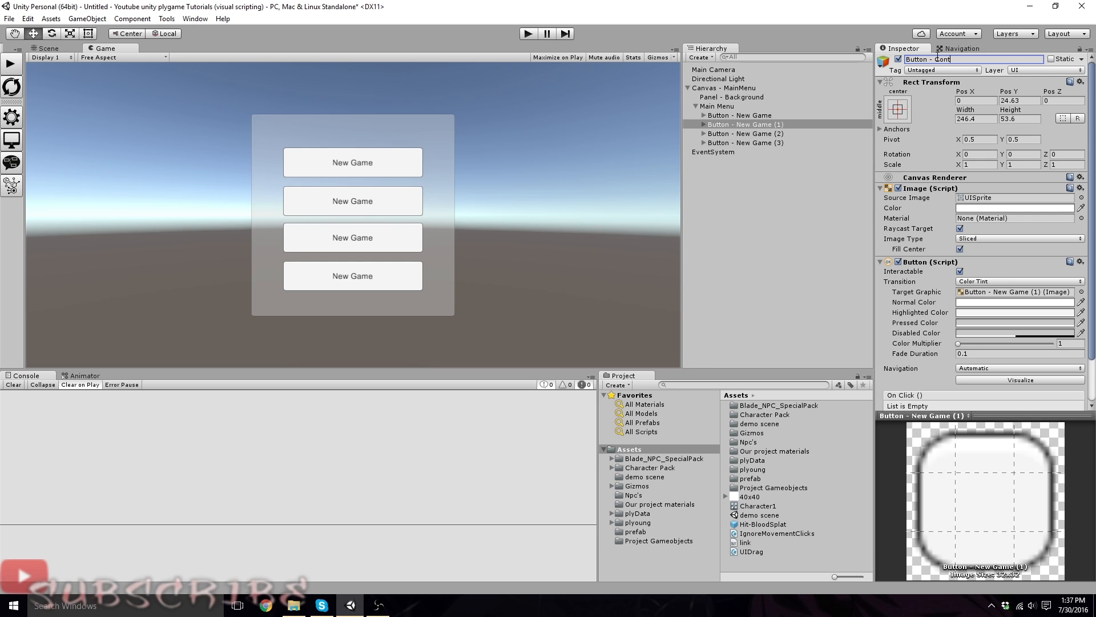
text(inue)
key(Return)
Change the text label of the Continue button object to "Continue".
click(704, 124)
click(724, 133)
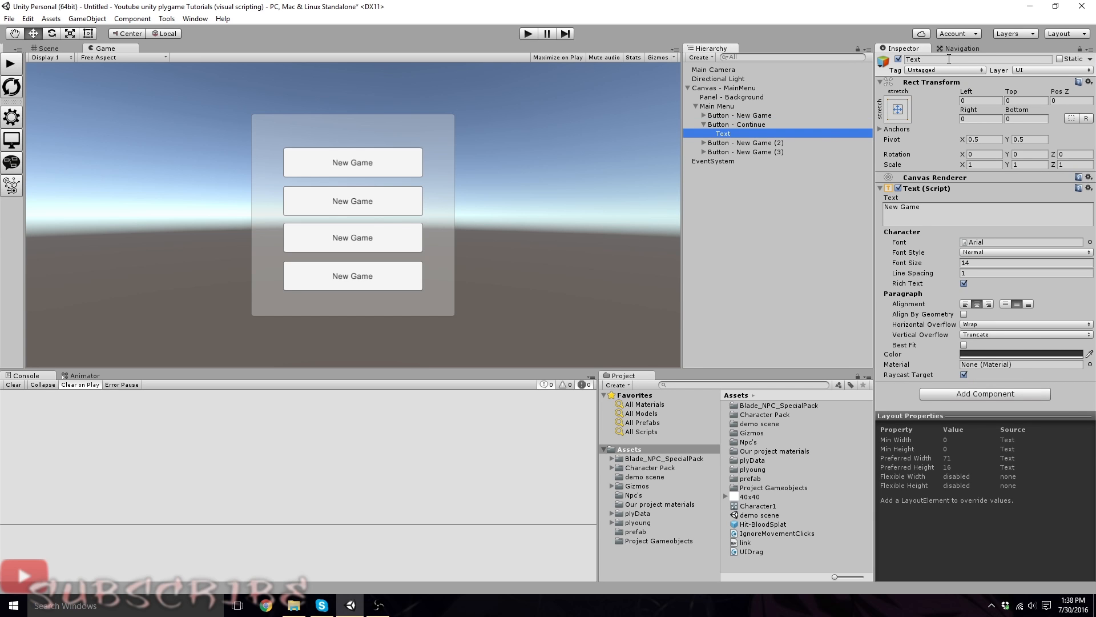
click(922, 211)
text(C)
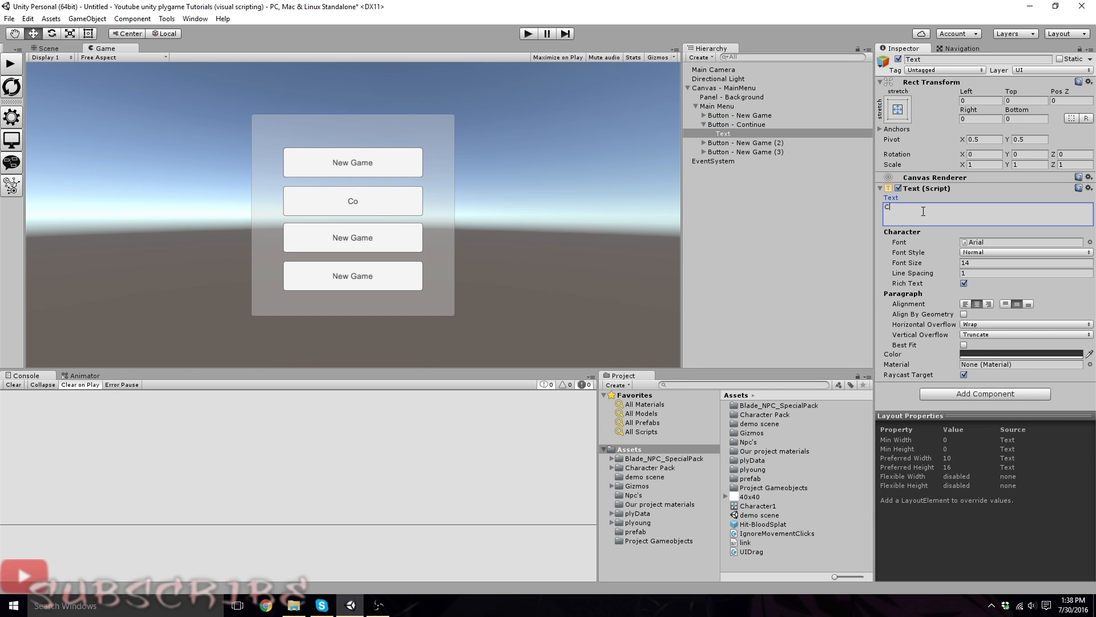
text(ontinue)
Make the Continue button non-interactable and collapse its hierarchy entry.
click(746, 125)
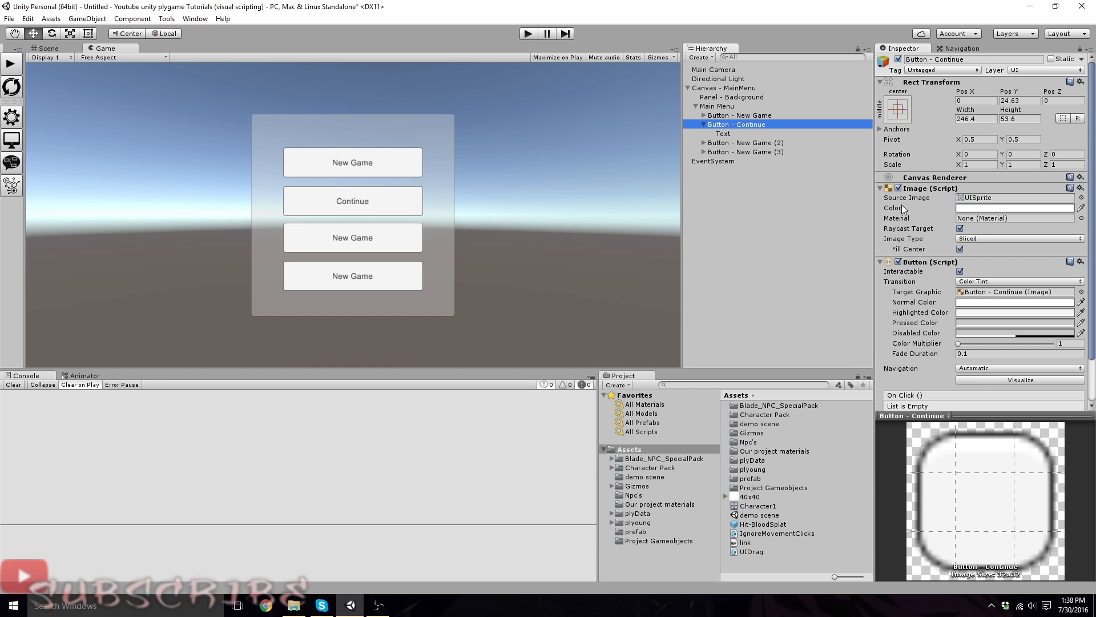
click(959, 272)
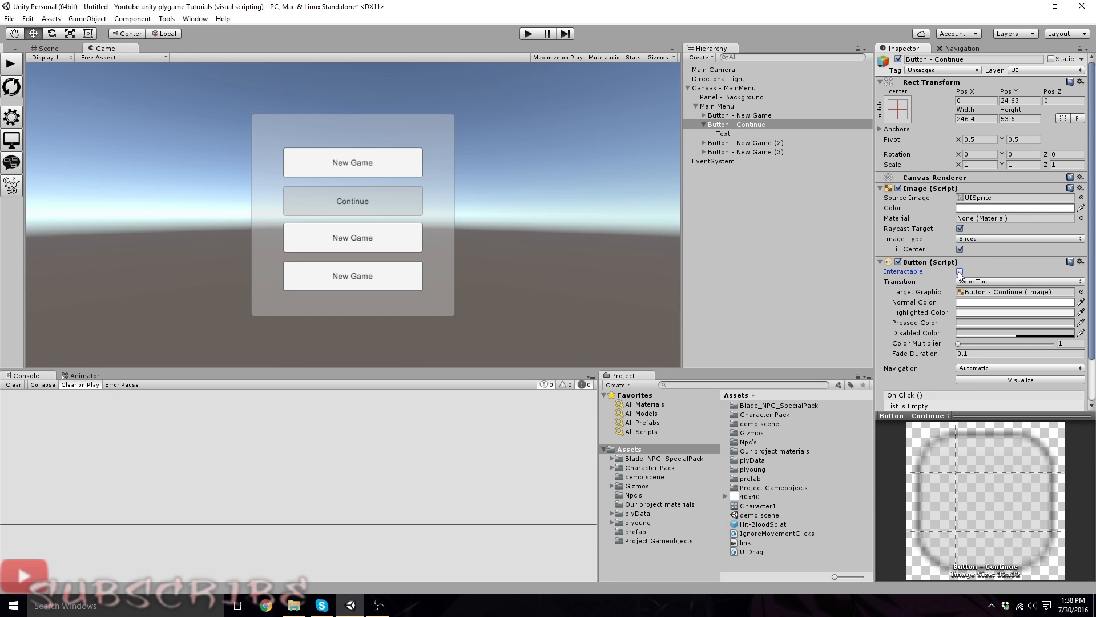
click(704, 125)
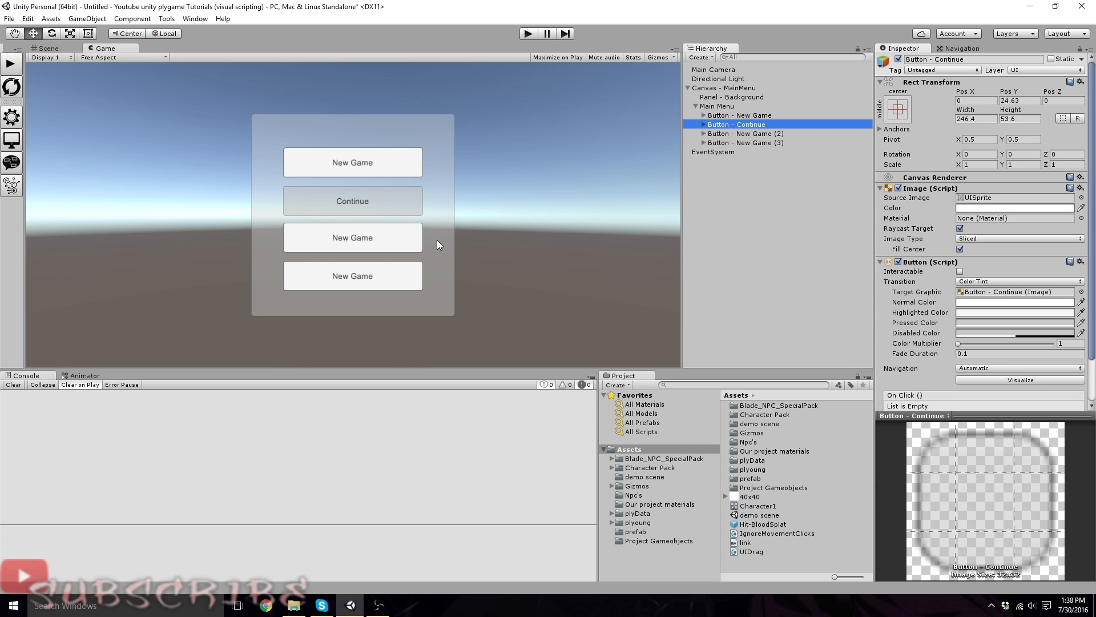
Rename the third menu button object as "Button - Options".
click(749, 135)
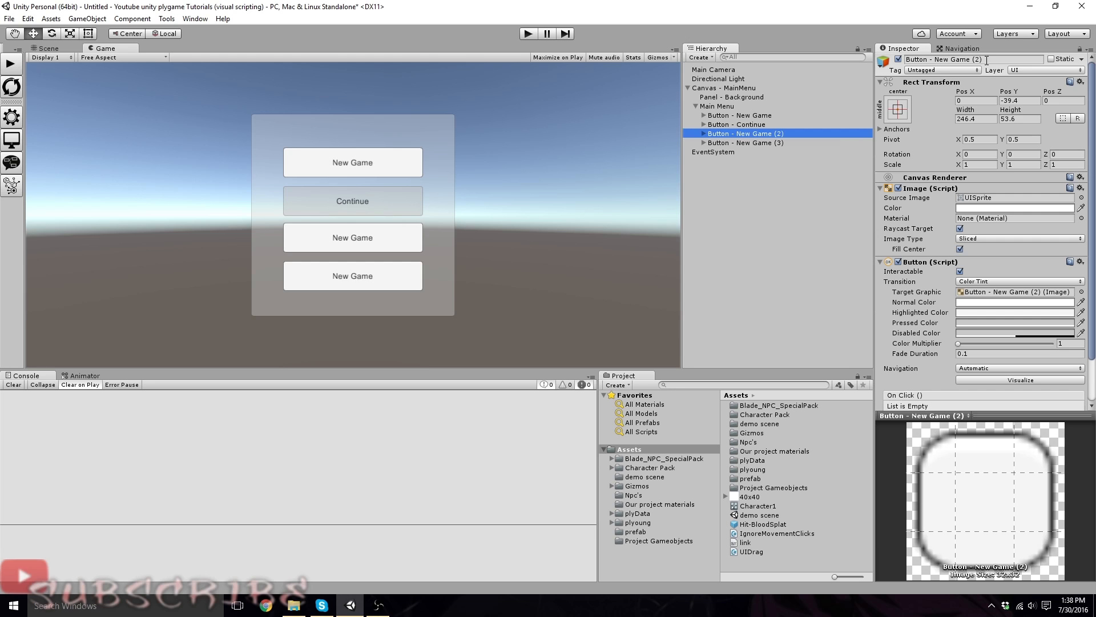
click(936, 57)
text(Optionsd)
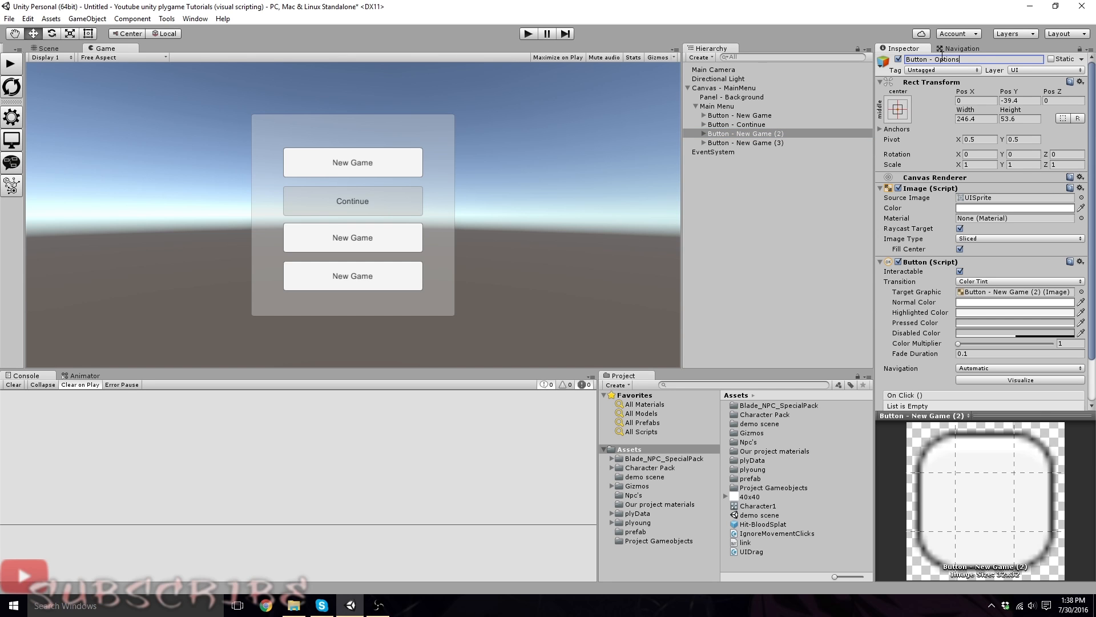
key(Return)
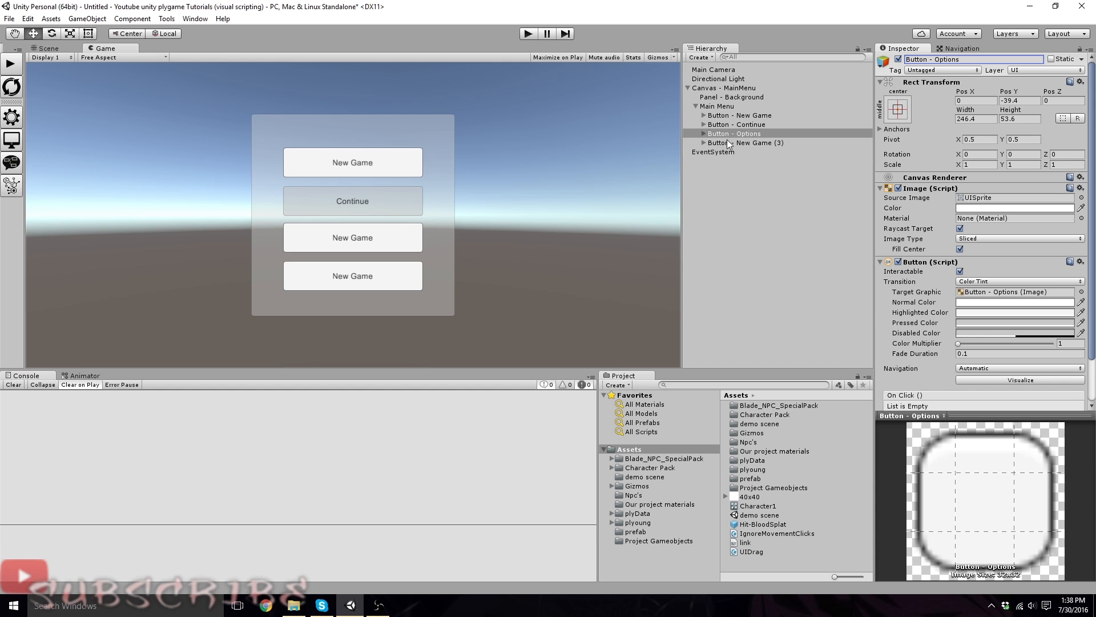
Change the text label of the Options button object to "Options".
click(704, 134)
click(725, 143)
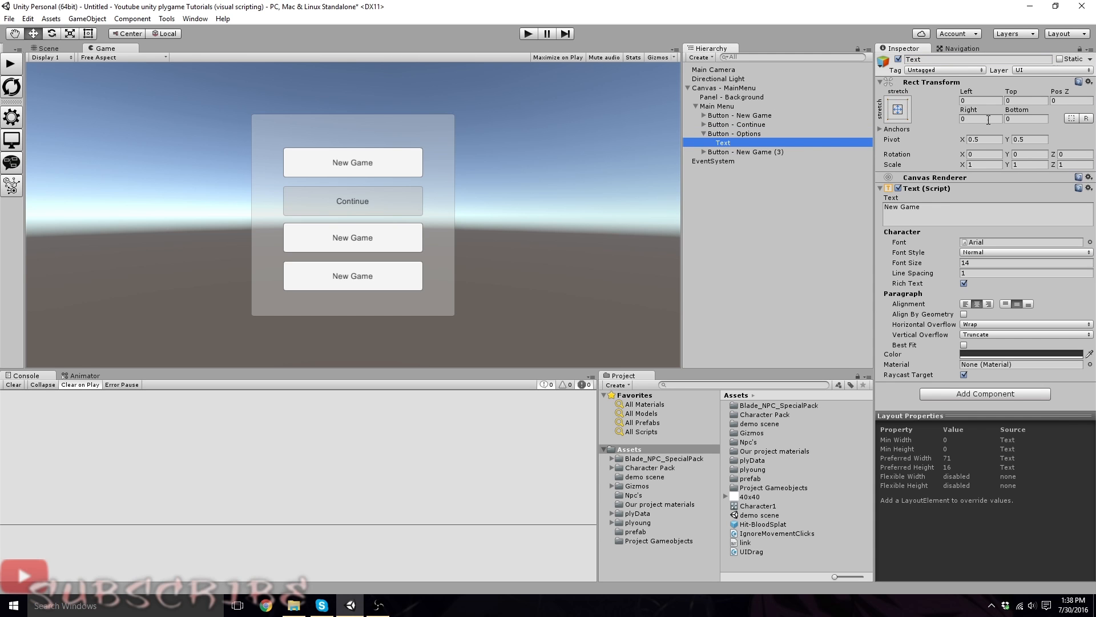
click(945, 205)
text(Options)
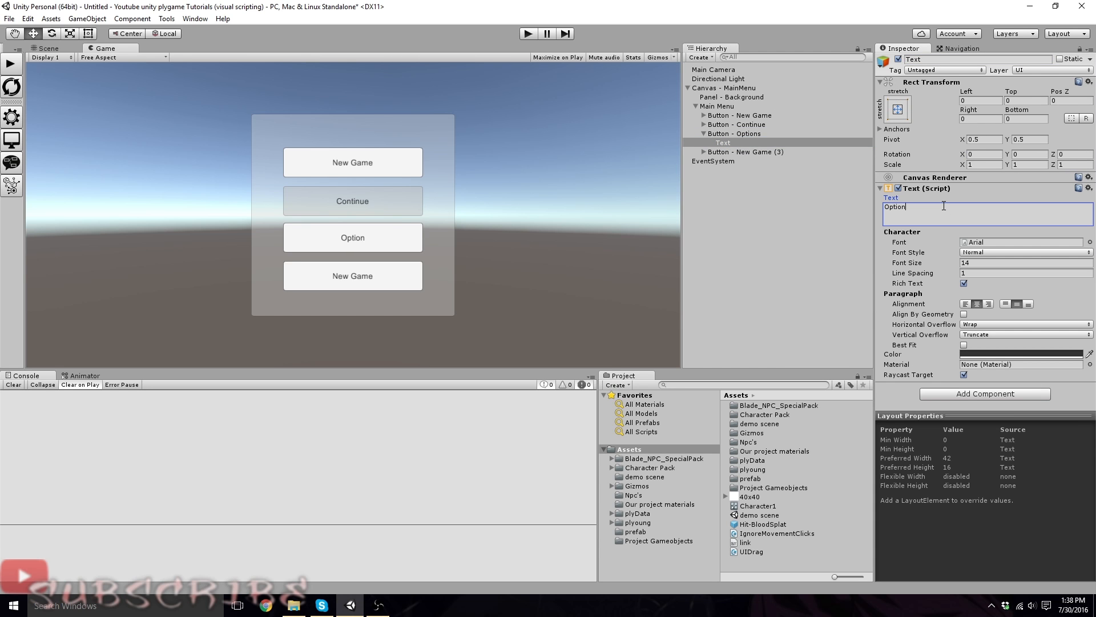
Rename the fourth menu button object as "Button - Quit Game".
click(732, 150)
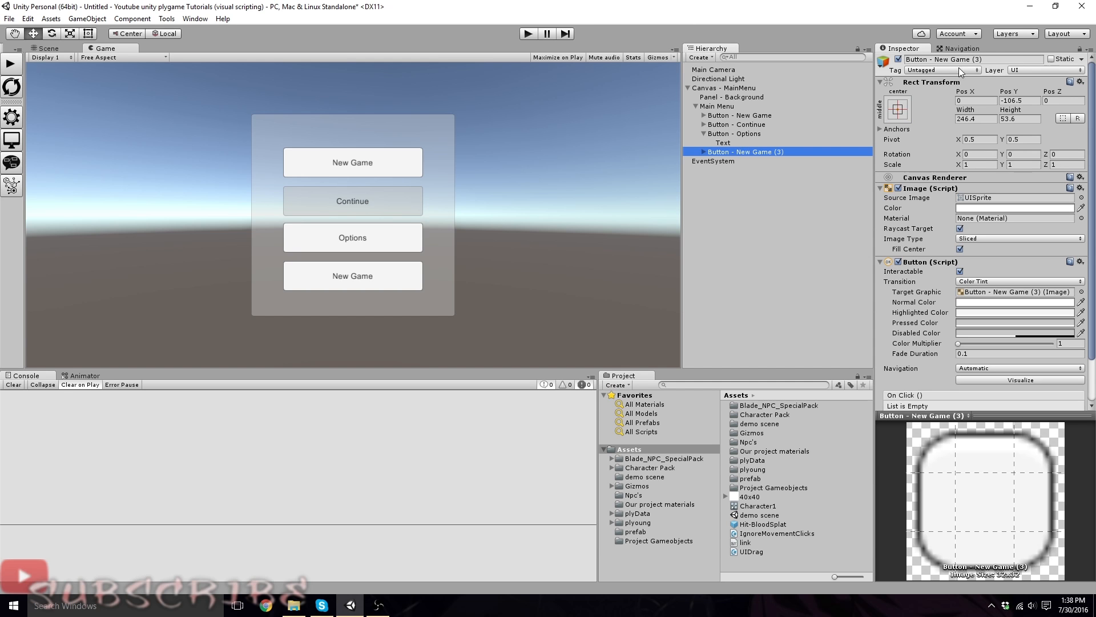
double_click(971, 59)
triple_click(937, 60)
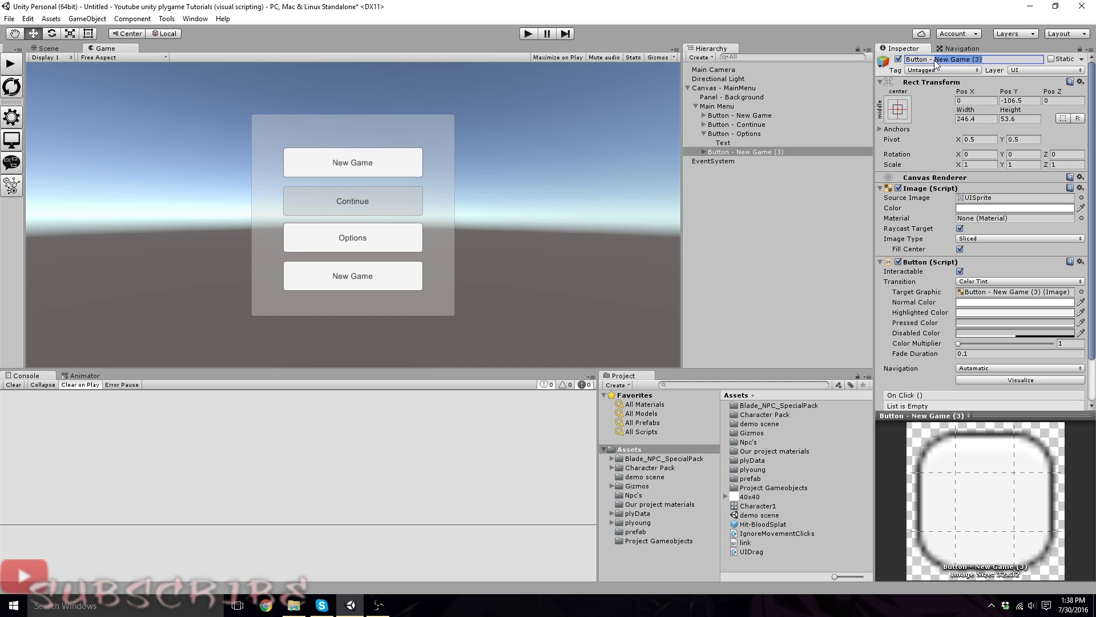
text(Quit Game)
key(Return)
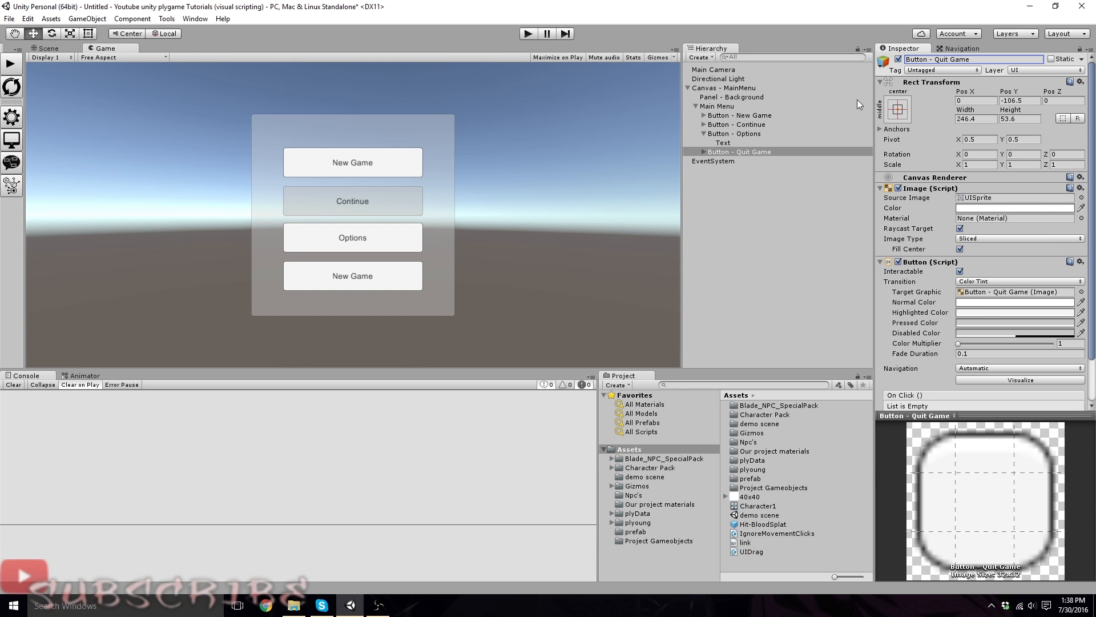
Change the Quit Game button's text label to "Quit Game" and collapse the Main Menu hierarchy.
click(704, 152)
click(723, 161)
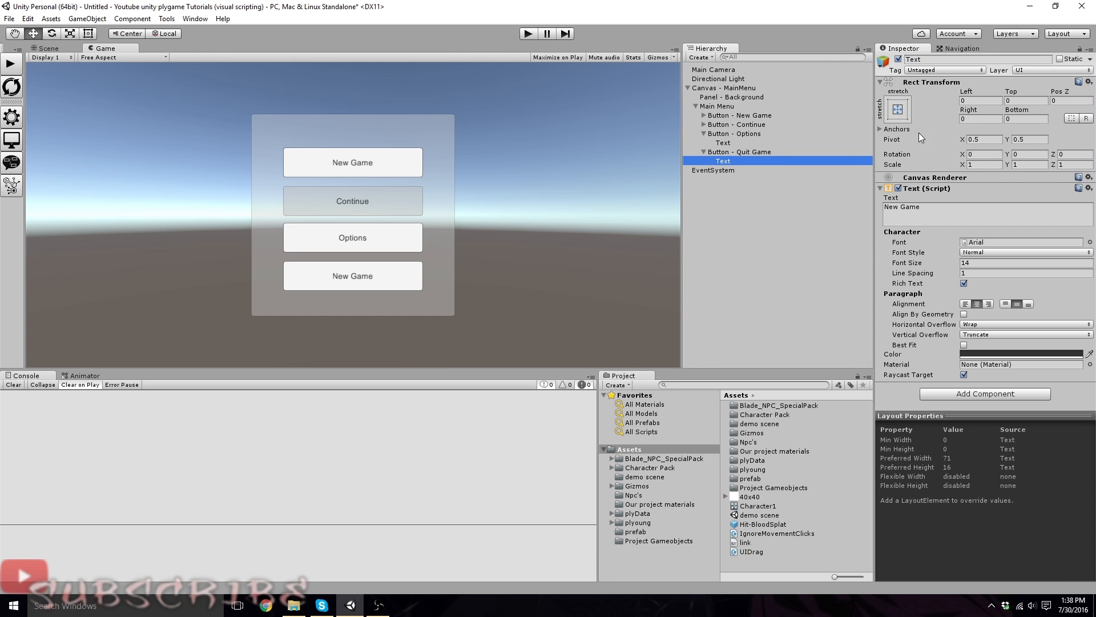
click(928, 211)
text(QQuit Game)
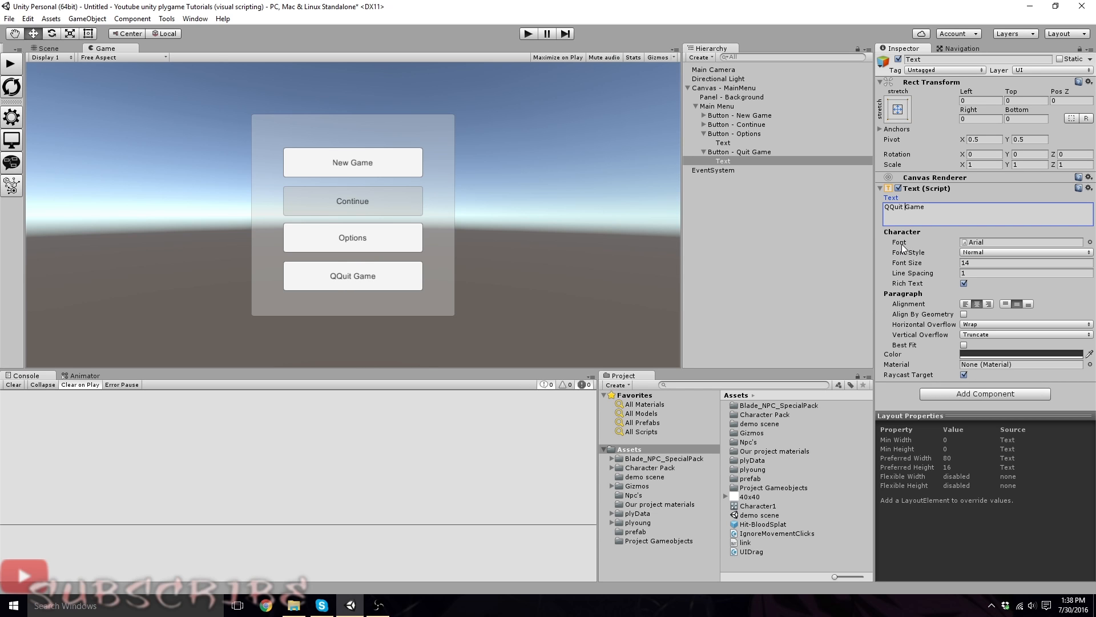
key(Left)
key(BackSpace)
click(704, 152)
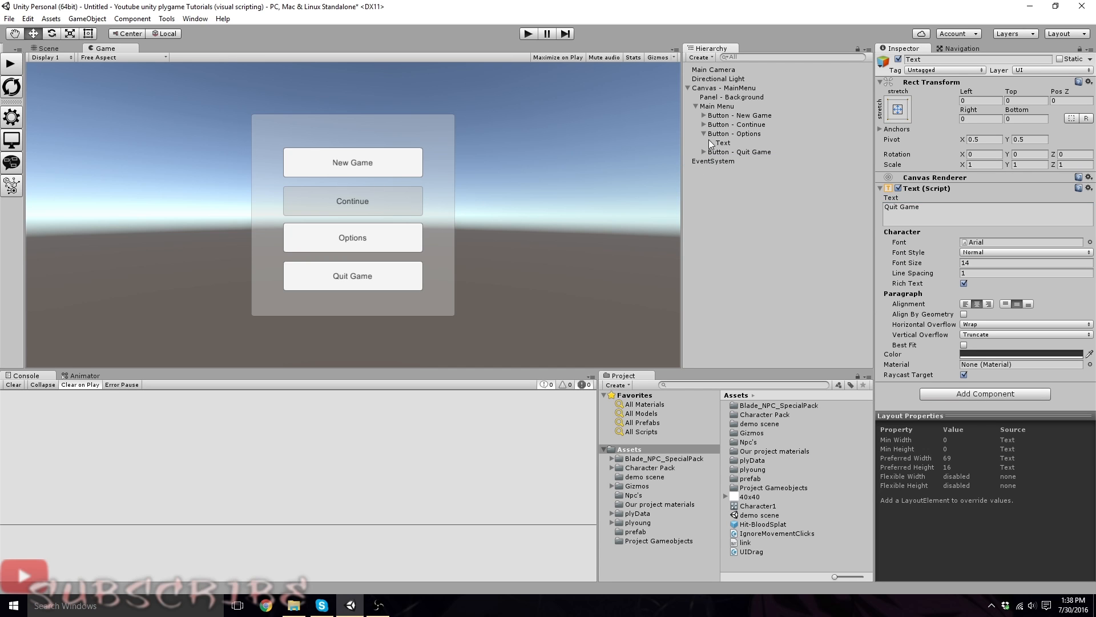
click(704, 134)
click(700, 106)
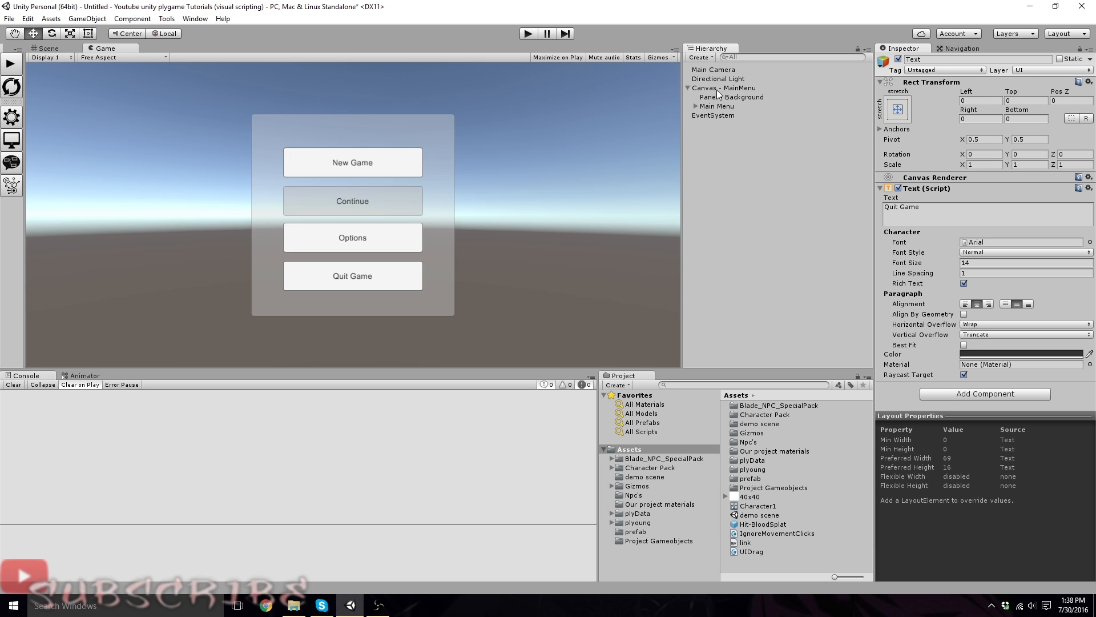
Deactivate and reactivate the Main Menu object to test hiding all of its buttons together.
click(717, 106)
click(899, 59)
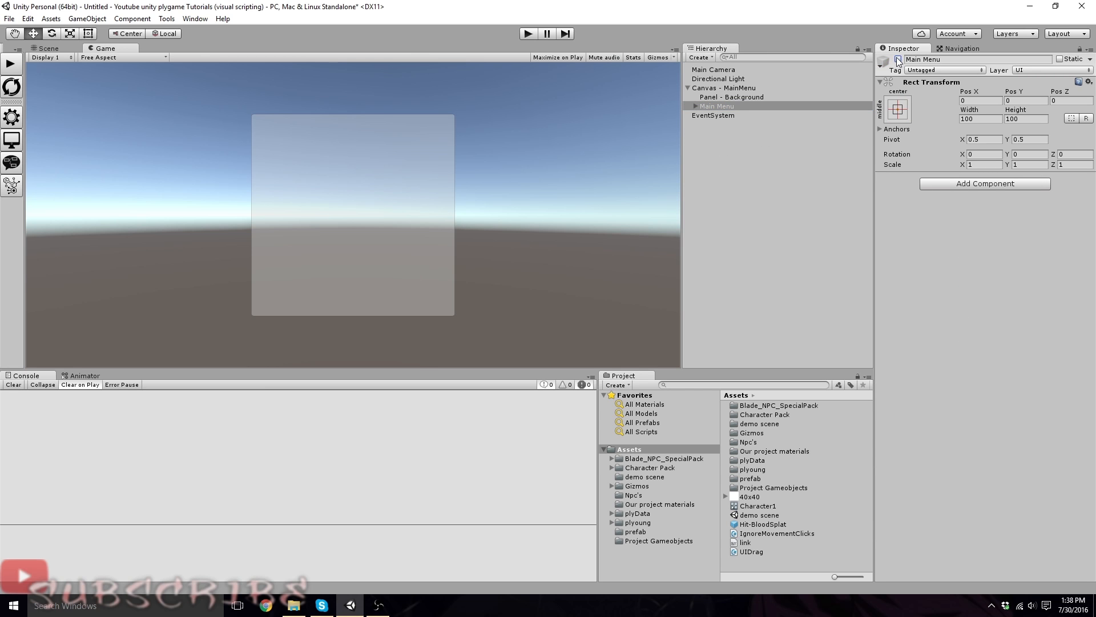
click(899, 60)
click(899, 59)
click(899, 59)
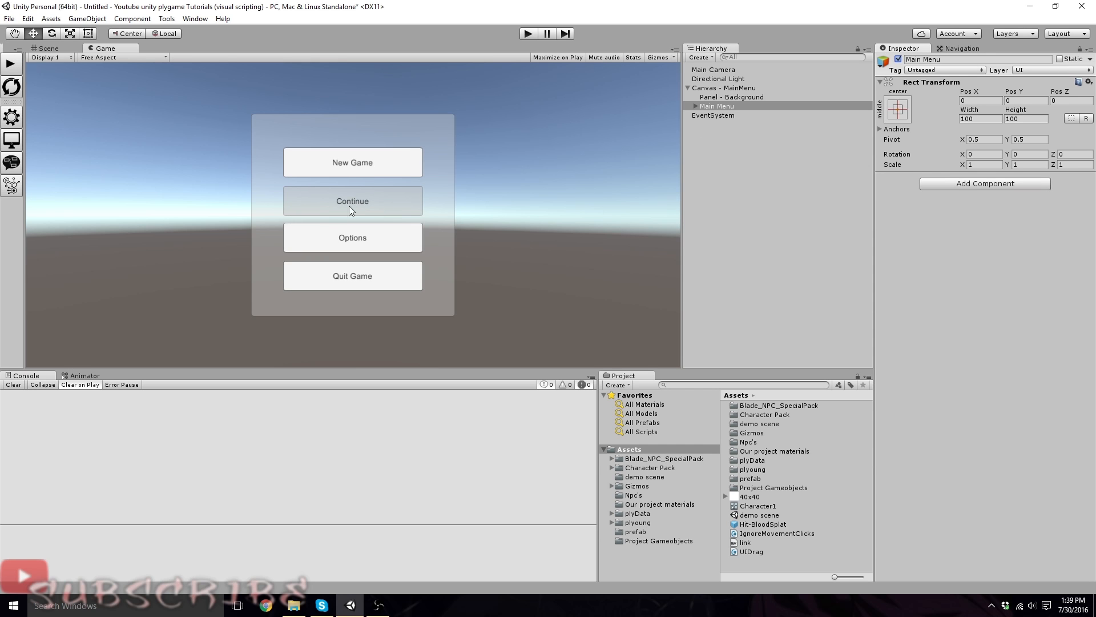
Create an empty object under the MainMenu canvas and name it "LoadSlots".
right_click(714, 89)
click(753, 181)
click(940, 60)
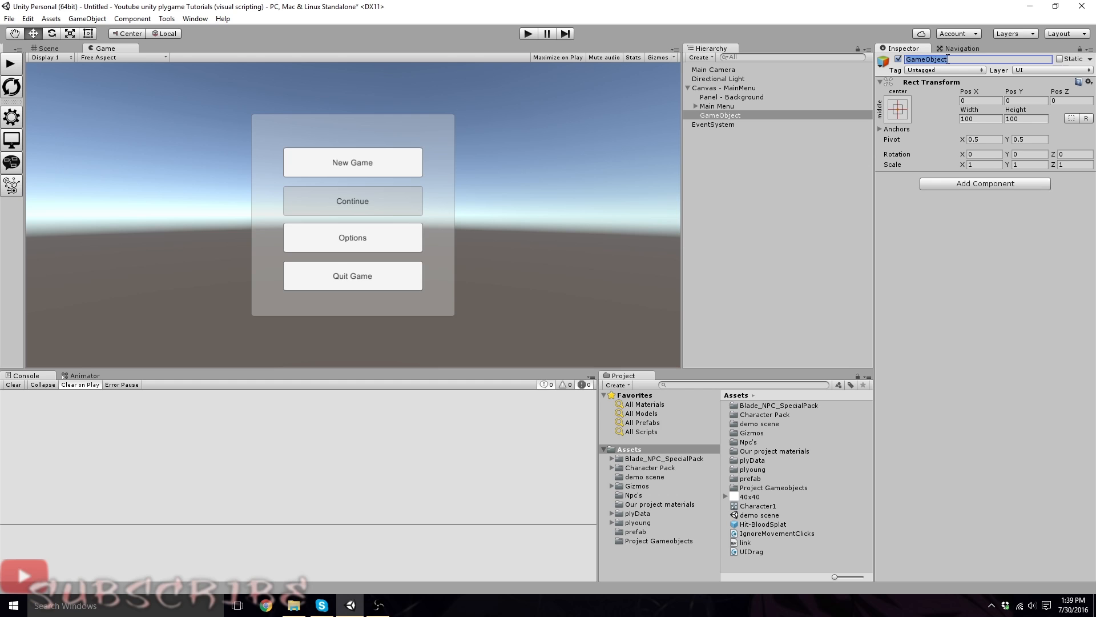
text(LoadSlot)
key(Return)
Deactivate the Main Menu object and add a UI button as a child of LoadSlots.
click(717, 107)
click(898, 59)
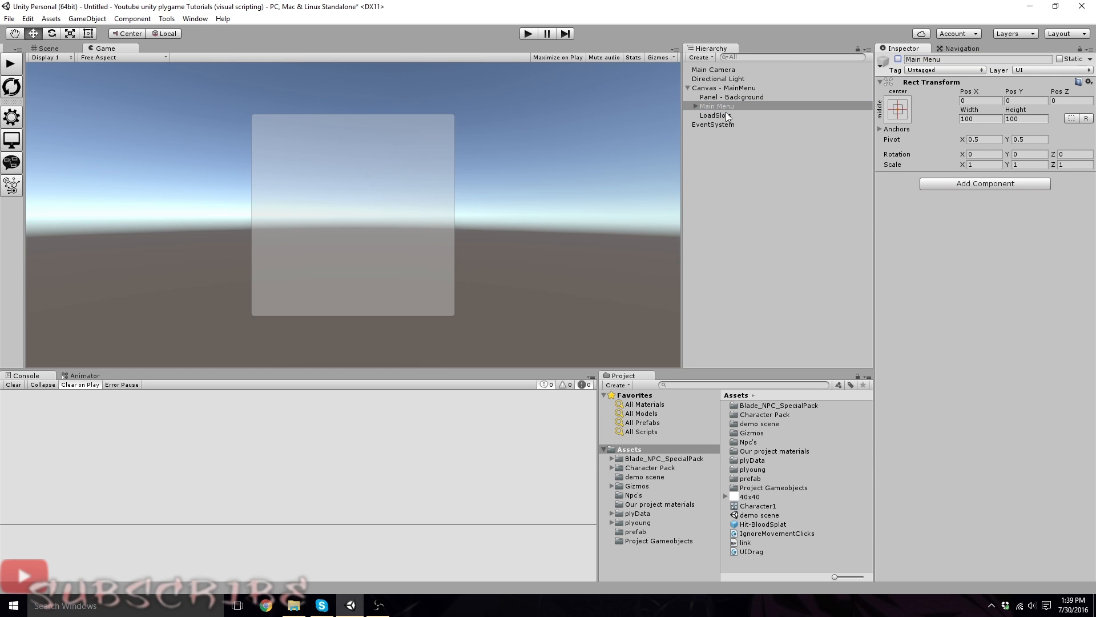
click(715, 116)
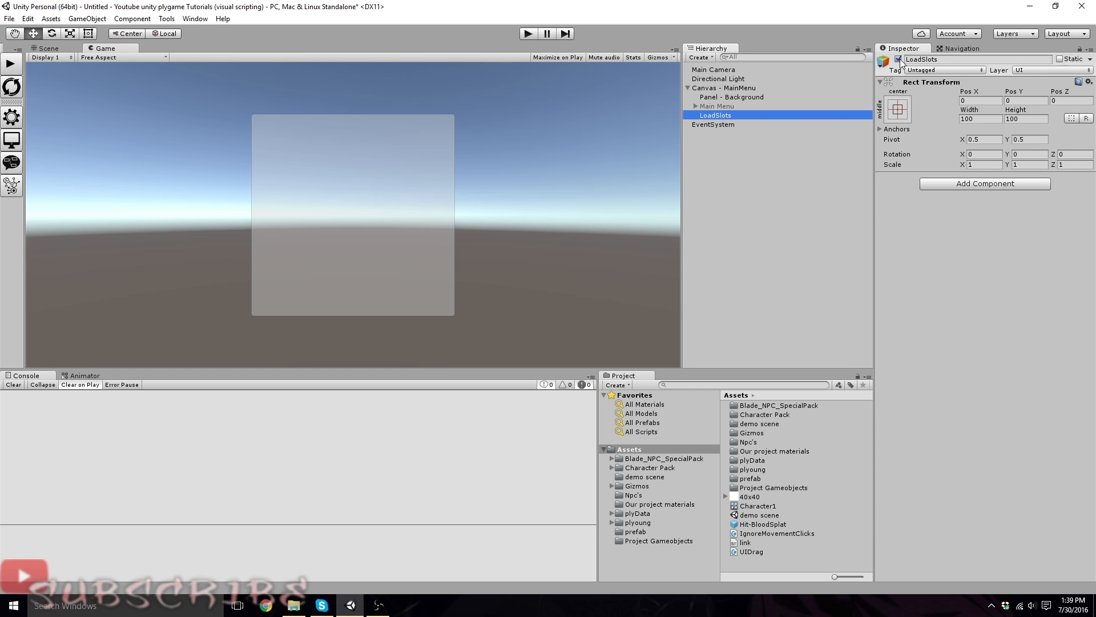
right_click(724, 114)
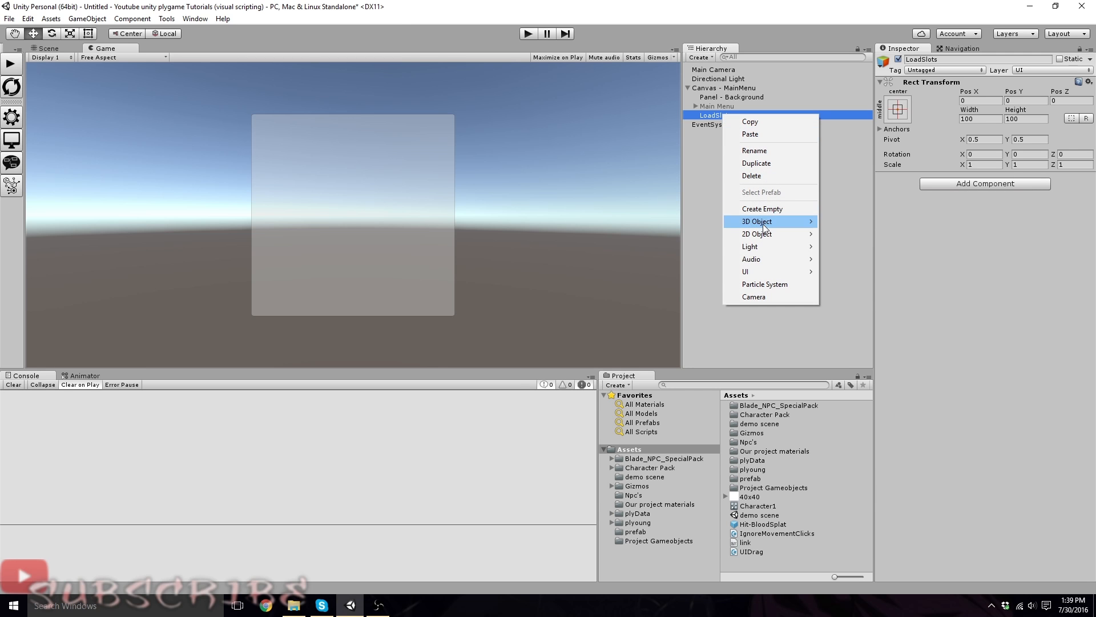
mouse_move(767, 271)
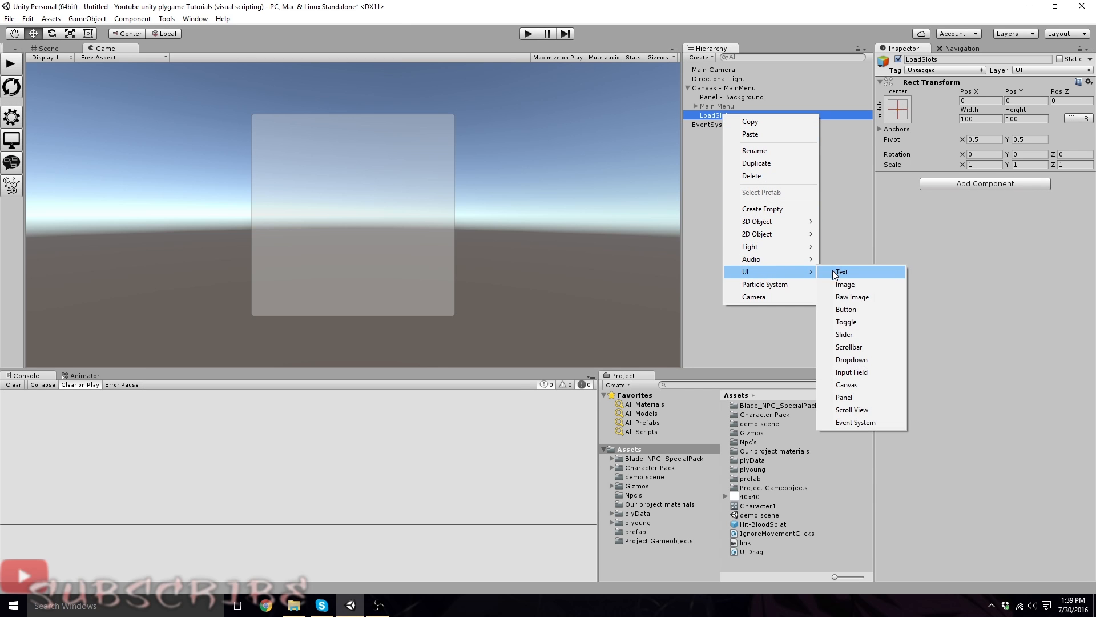
click(851, 311)
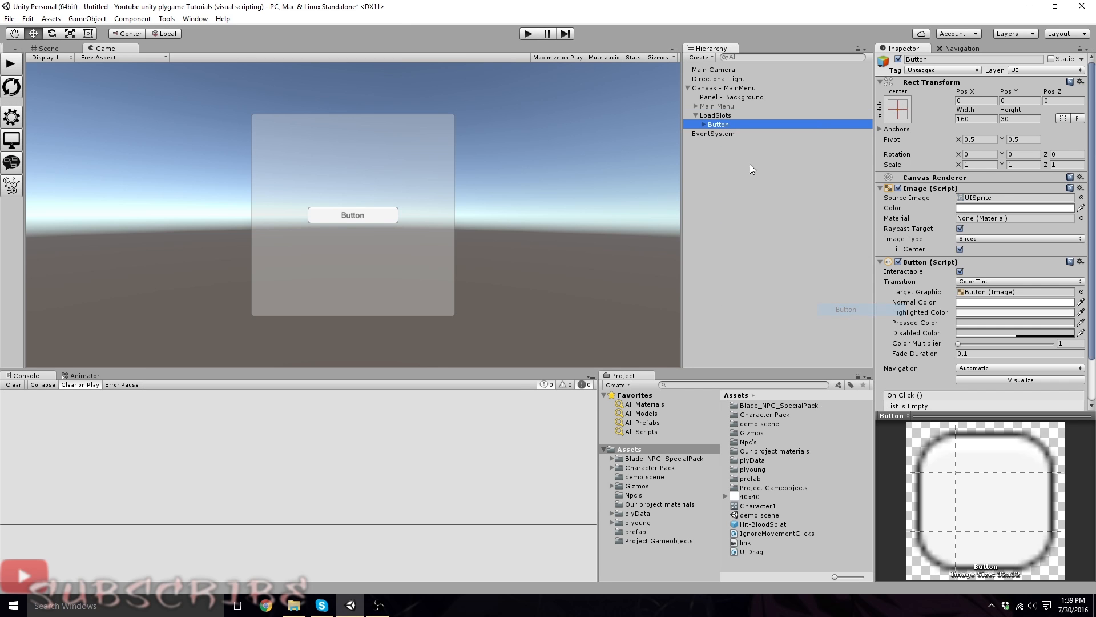
Expand Main Menu and set the New Game button's width to 246 and height to 53.
click(702, 116)
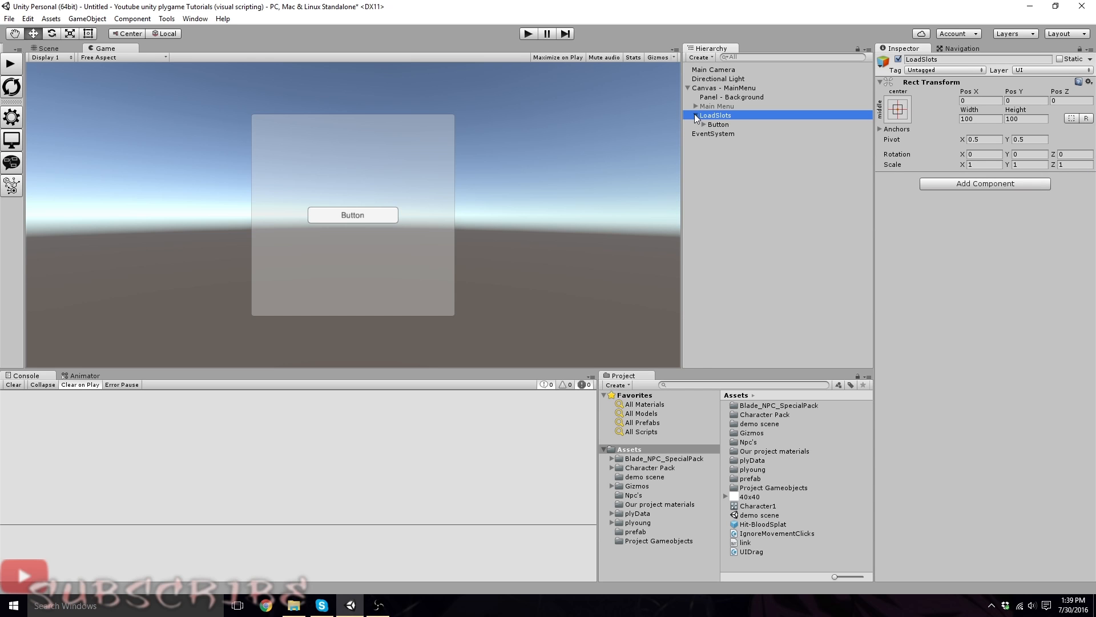
click(696, 106)
click(718, 116)
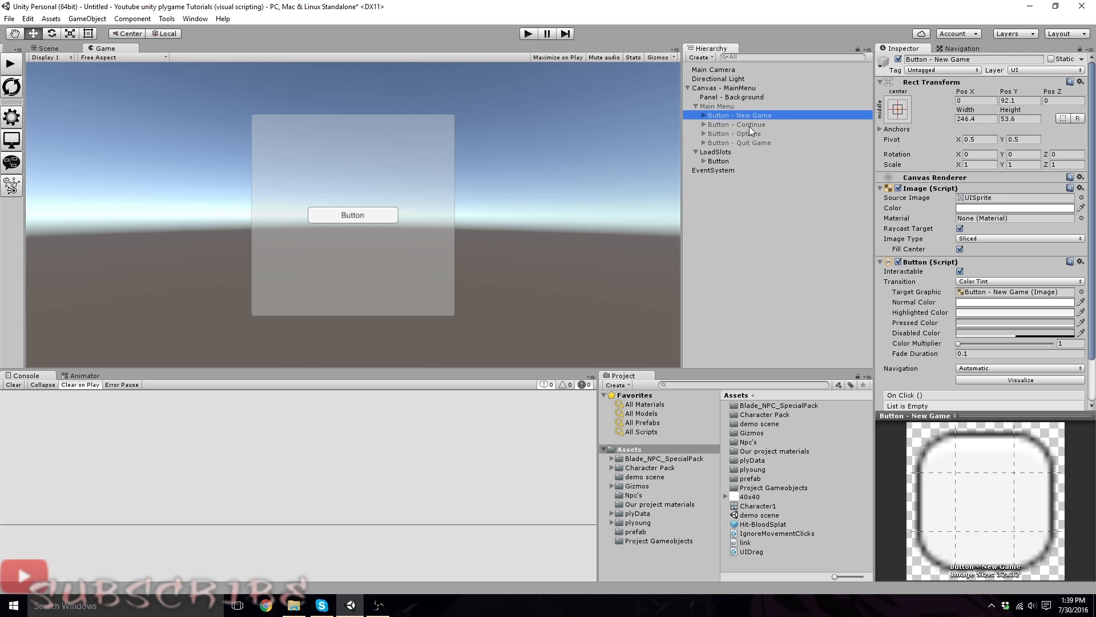
click(972, 120)
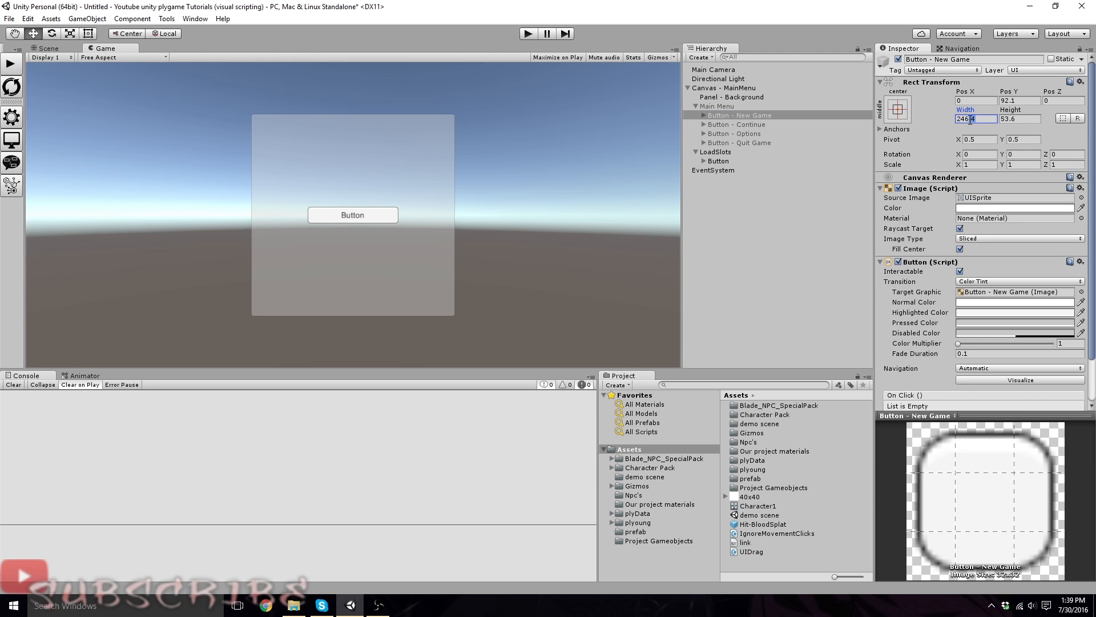
click(1014, 121)
drag(1009, 120, 1019, 118)
key(BackSpace)
Set the Continue button's width to 246 and height to 53.
click(746, 125)
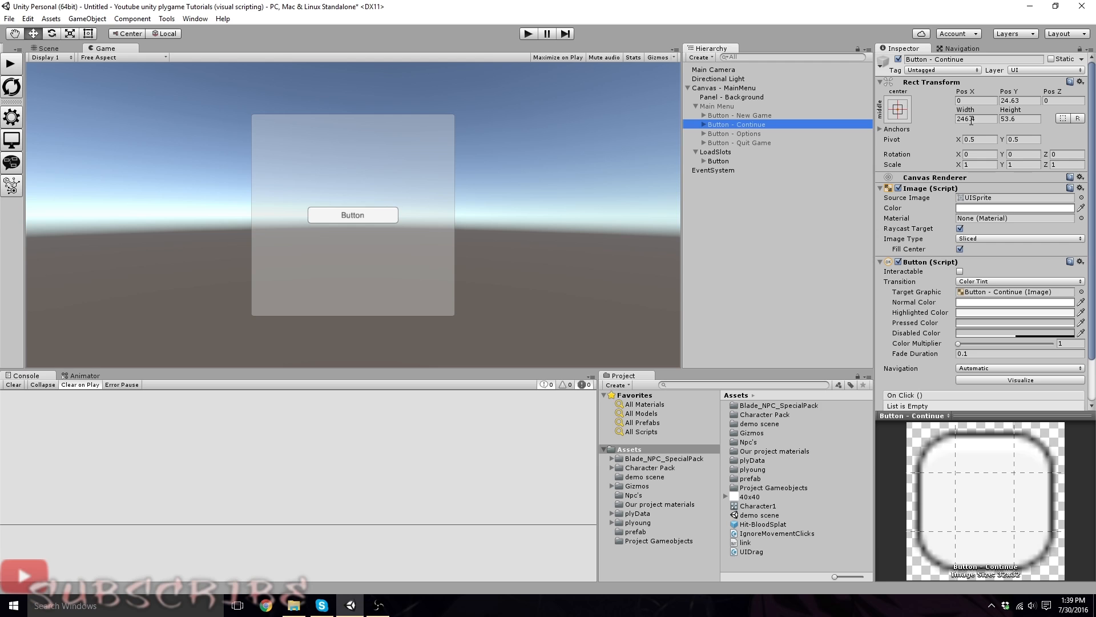
click(974, 120)
drag(975, 120, 1009, 120)
key(BackSpace)
key(BackSpace)
Set the Options button's width to 246 and height to 53.
click(754, 133)
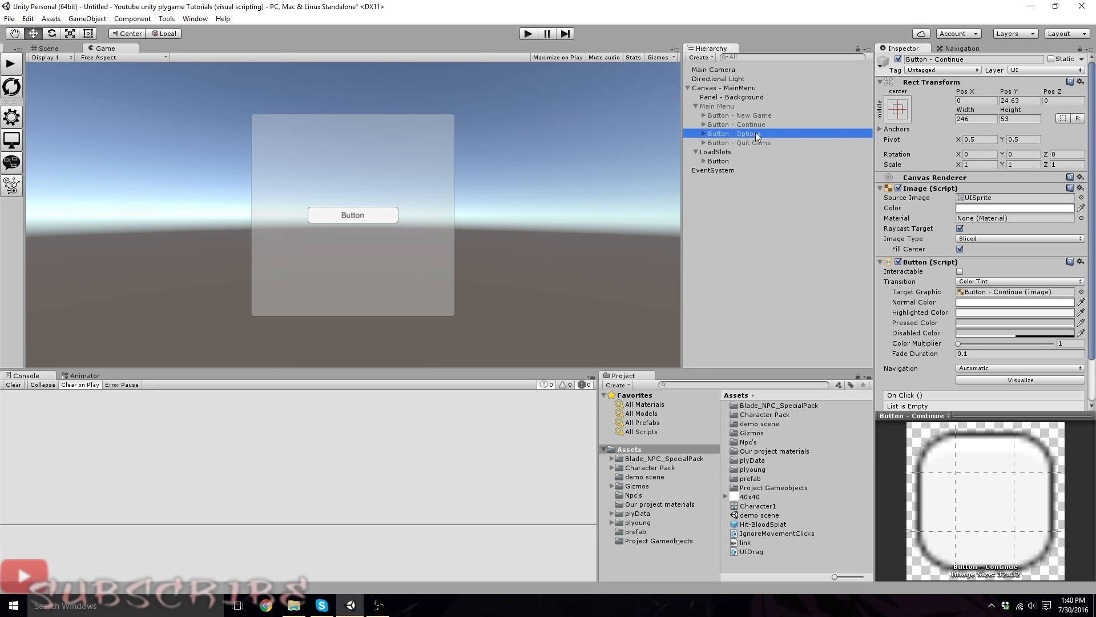
click(971, 120)
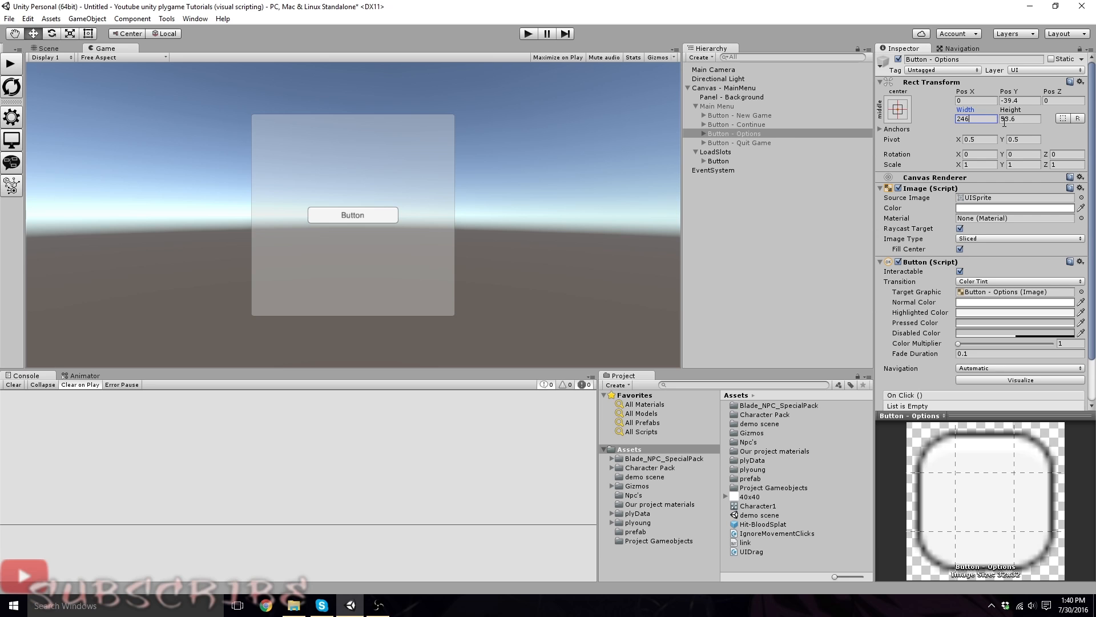
drag(1017, 121, 1010, 121)
key(BackSpace)
Set the Quit Game button's width to 246 and height to 53.
click(745, 142)
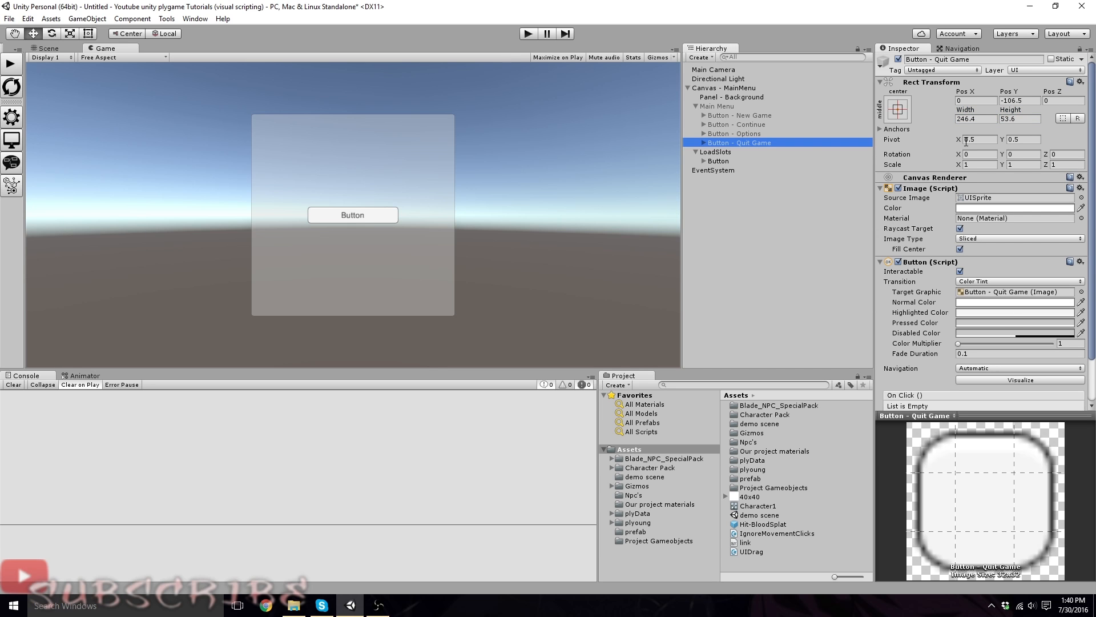
click(970, 120)
key(BackSpace)
key(BackSpace)
click(1022, 120)
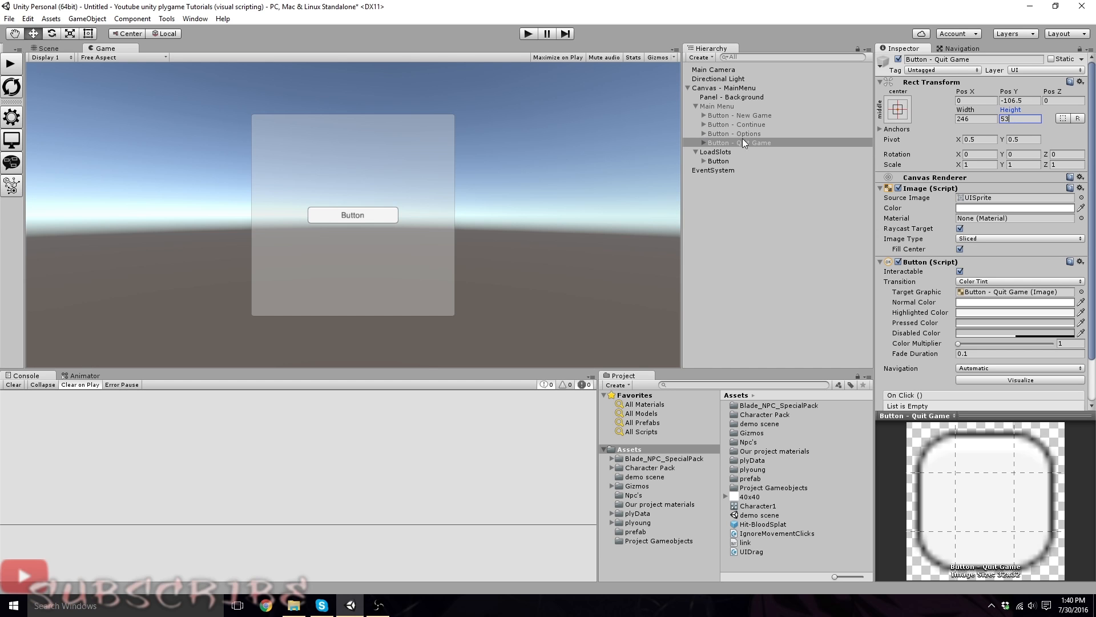
Set the LoadSlots button's width to 246 and height to 53, and raise it to a Pos Y of about 80.3.
click(719, 161)
click(977, 119)
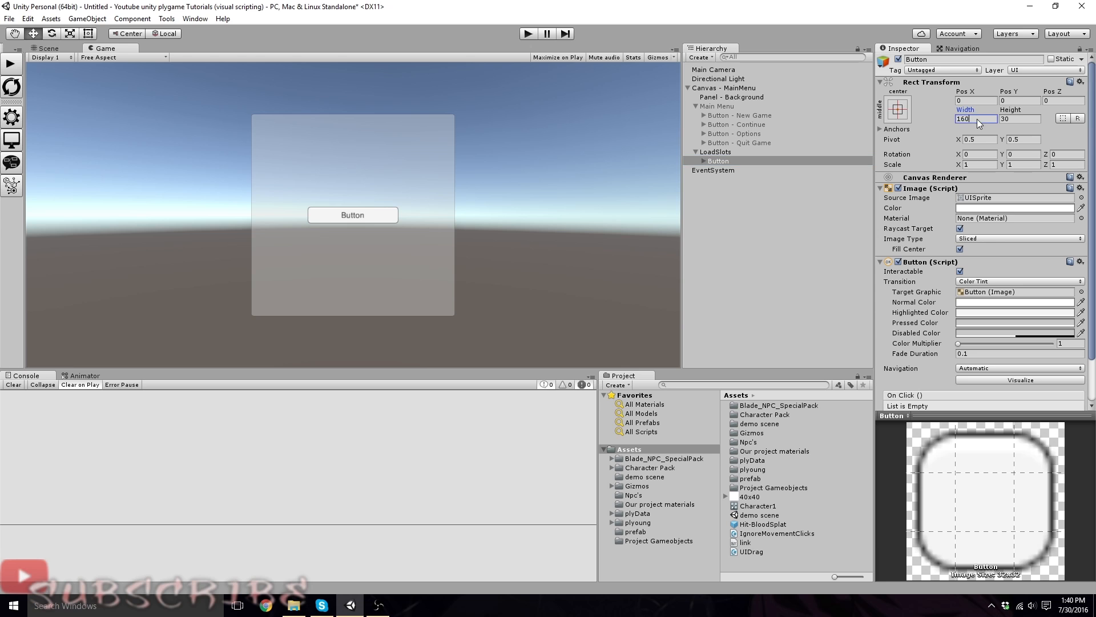
text(246)
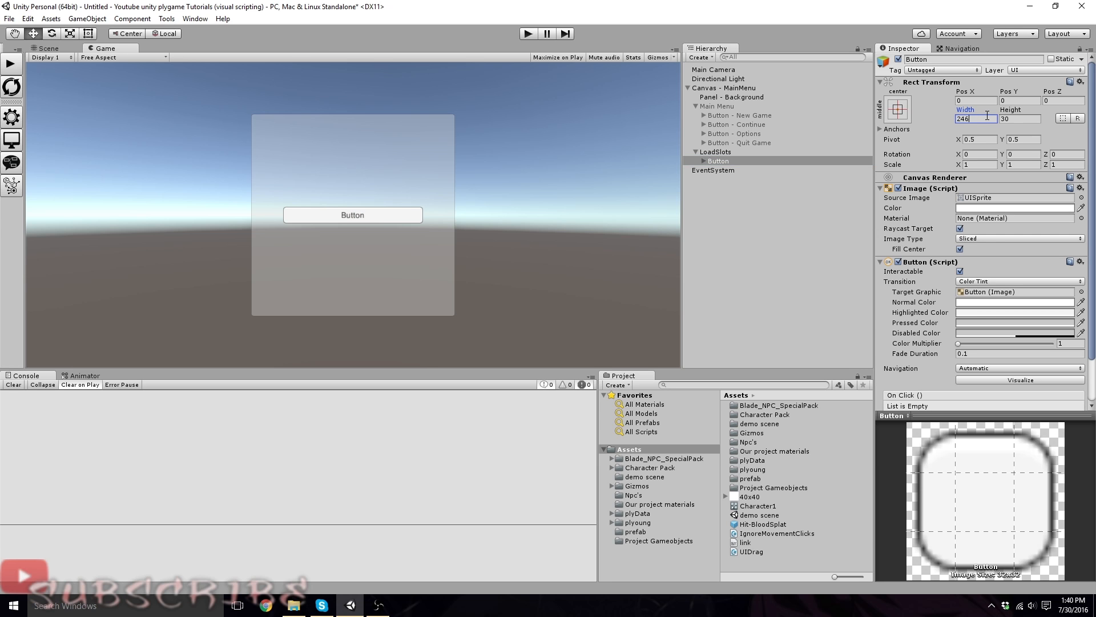
click(1001, 119)
text(53)
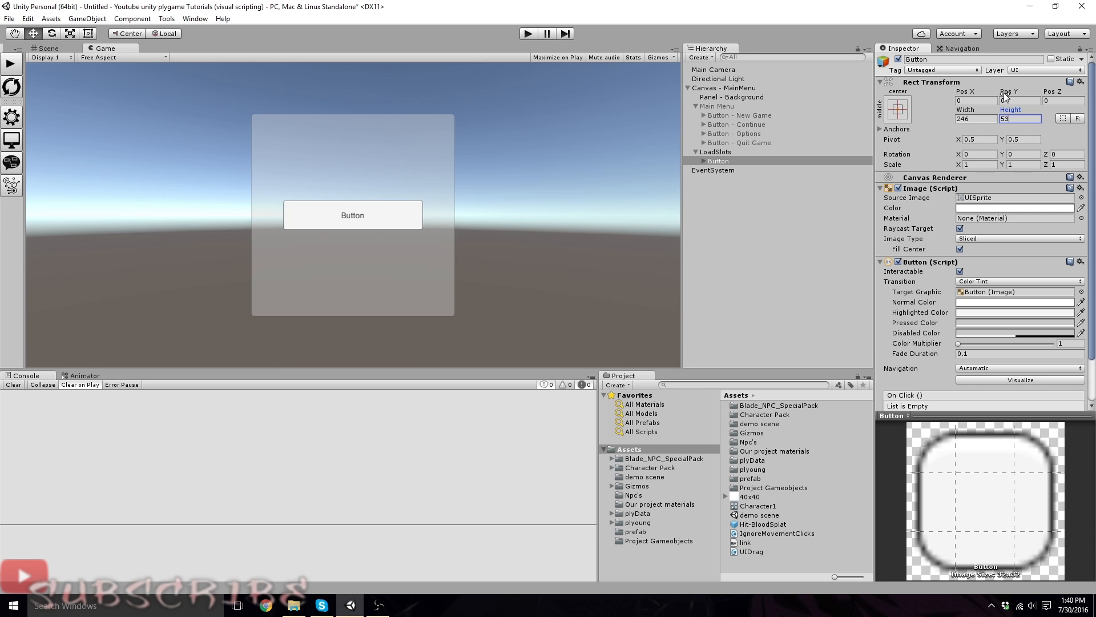
drag(1006, 92, 160, 93)
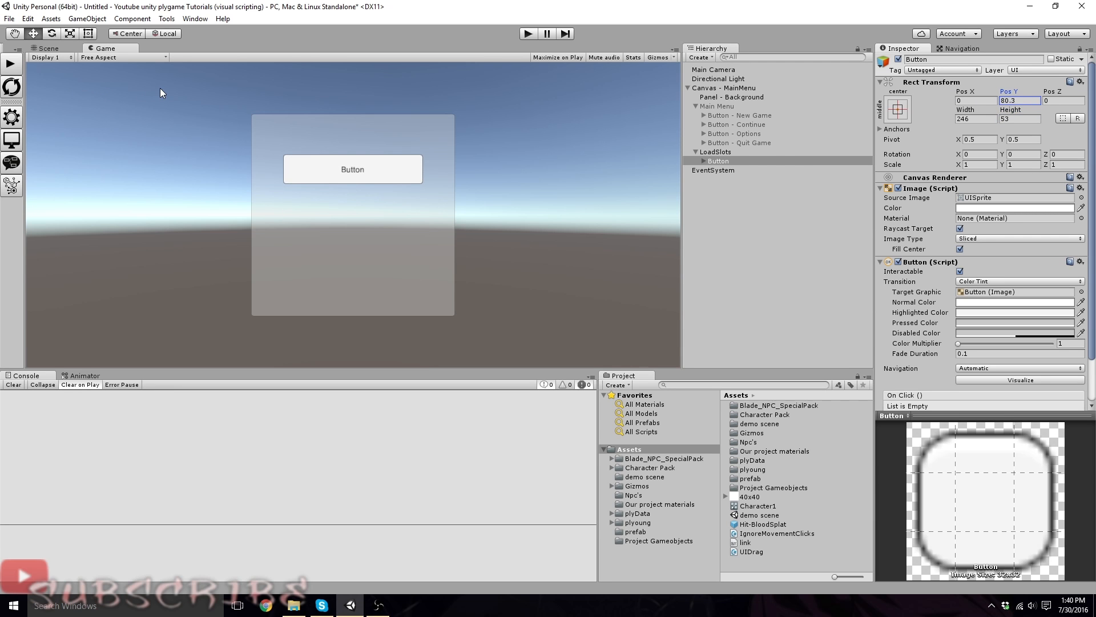
Rename the button in the LoadSlots group as "Button - Slot1".
click(718, 161)
click(938, 59)
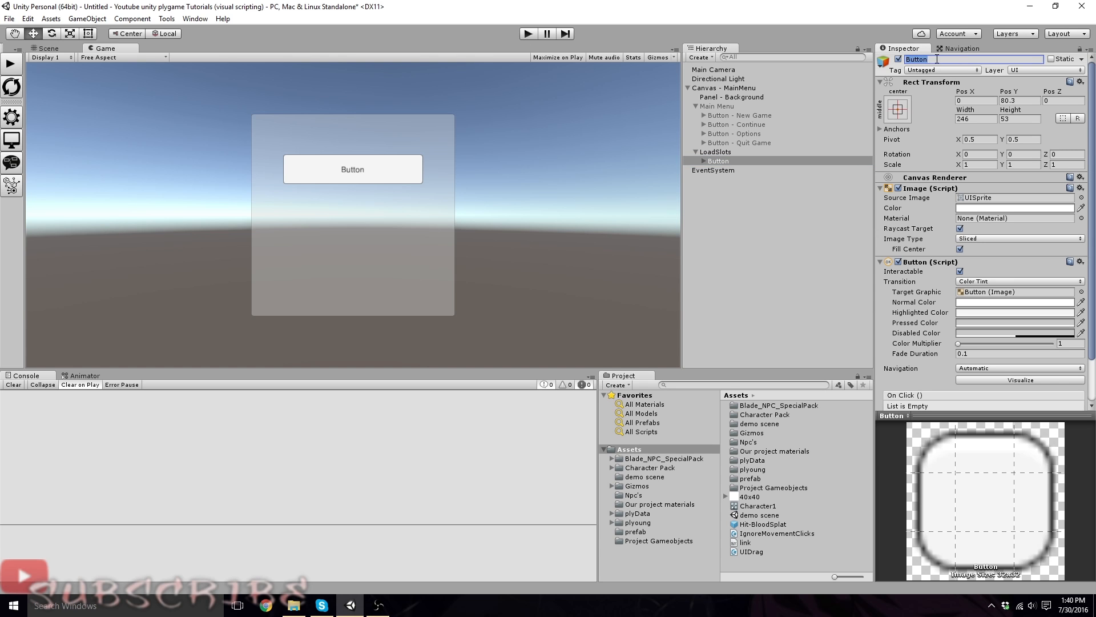
click(937, 60)
text(- Slot1)
key(Return)
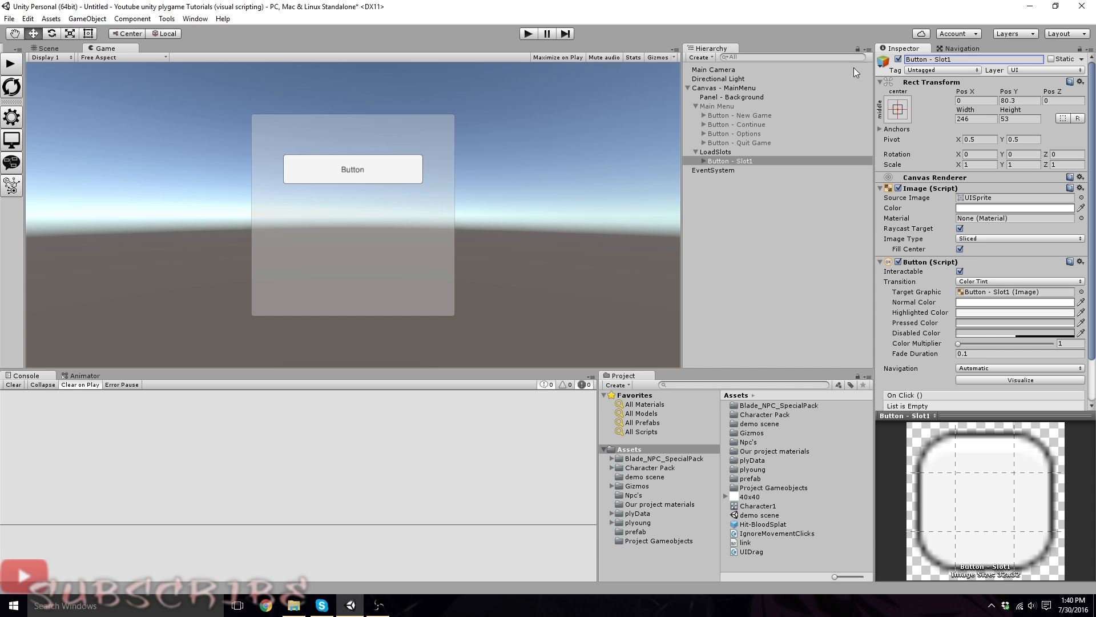
Change the label text of the Slot1 button to "Slot1".
click(705, 160)
click(723, 170)
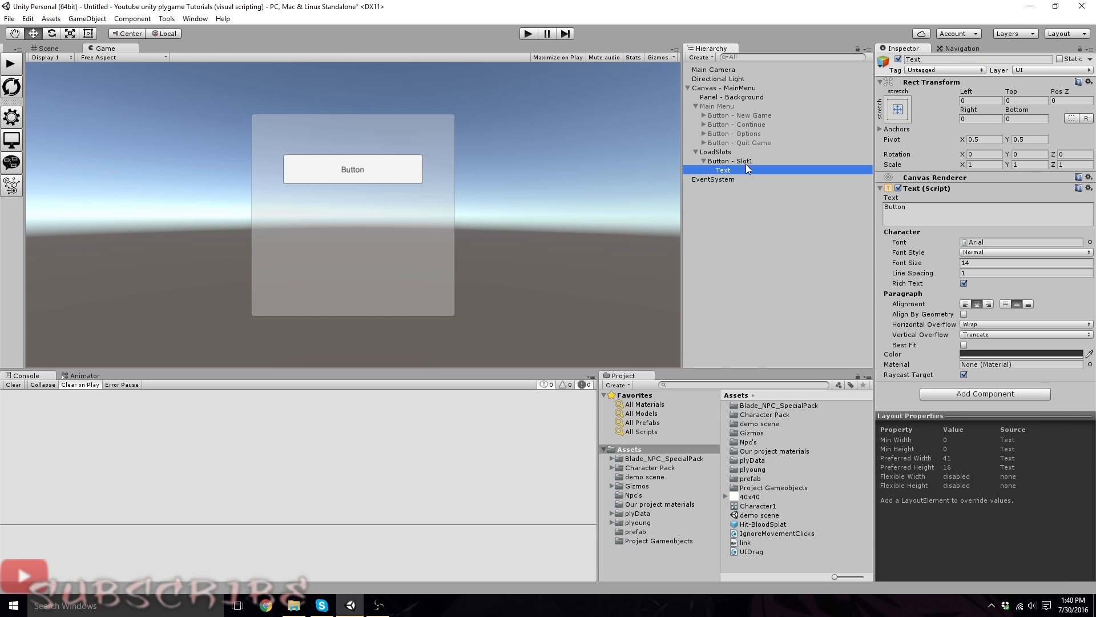
click(917, 207)
text(Sl)
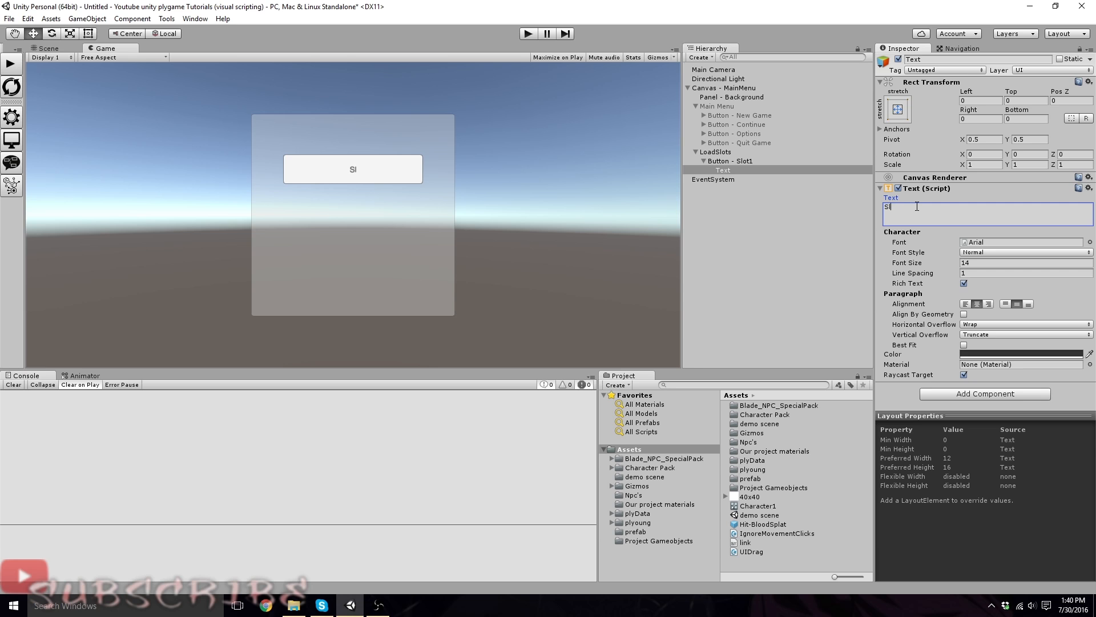
text(ot1)
Duplicate the Slot1 button and move the copy below it to a Pos Y of about -5.4.
click(723, 162)
key(ctrl+d)
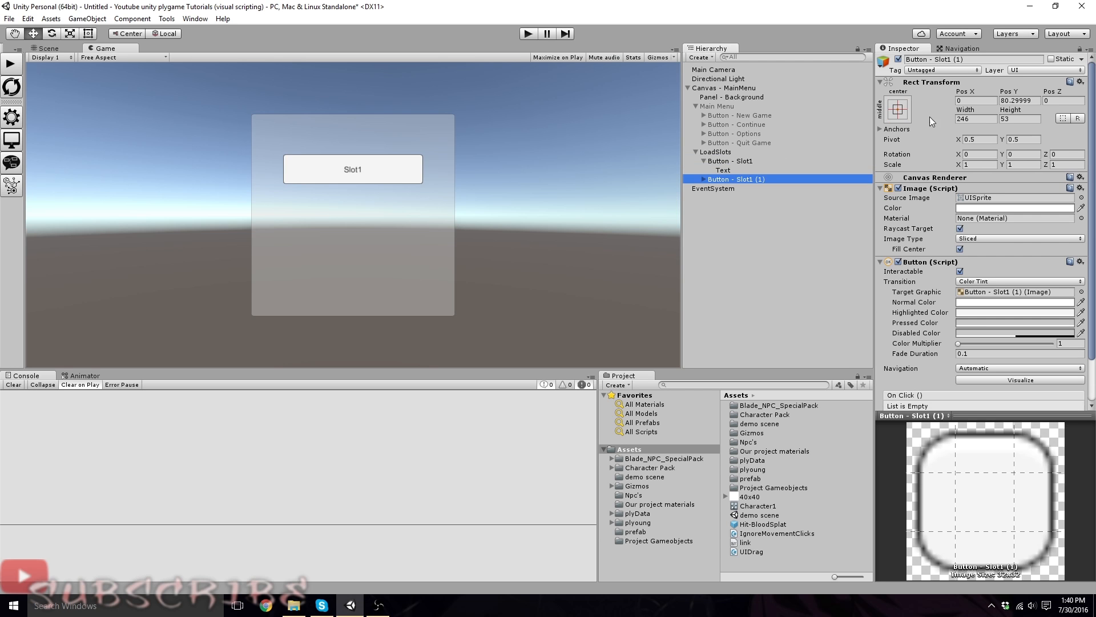
drag(1009, 90, 494, 406)
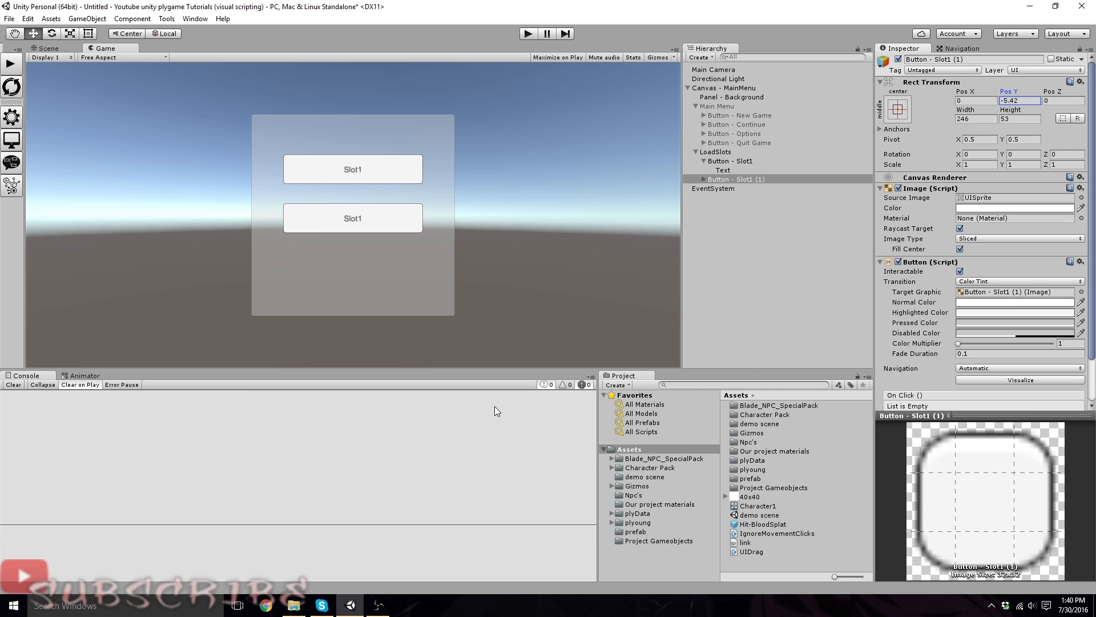
Rename the duplicated button as "Button - Slot2" and change its label text to "Slot2".
click(961, 59)
text(Slot2)
key(Return)
click(704, 179)
click(722, 188)
click(902, 209)
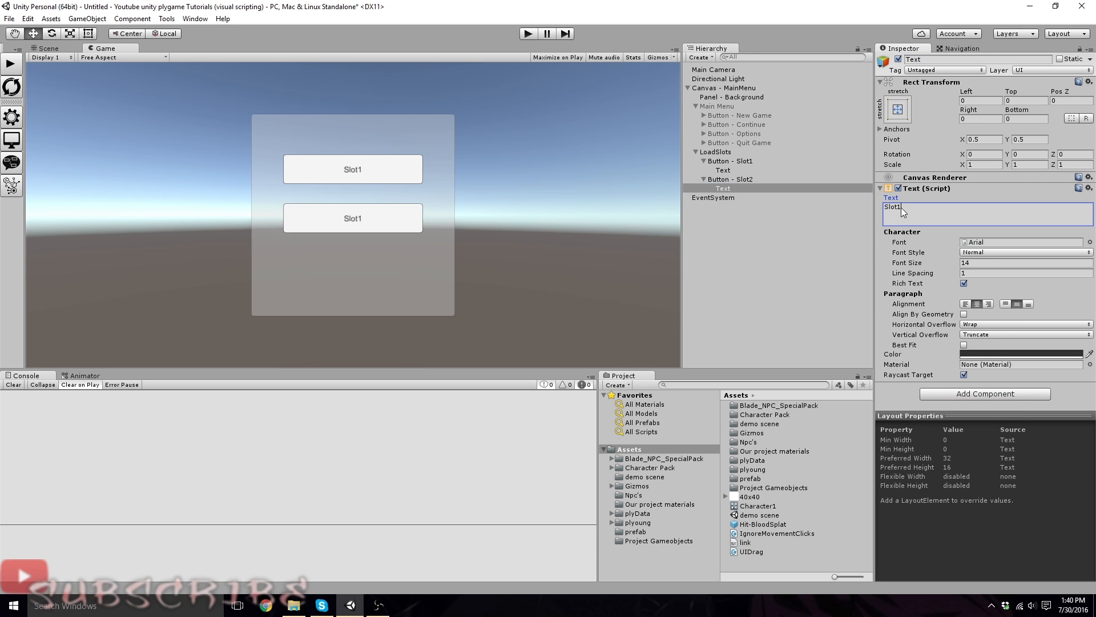
key(BackSpace)
text(2)
Duplicate the Slot2 button and move the copy below it to a Pos Y of about -95.6.
click(715, 182)
key(ctrl+d)
drag(1016, 94, 823, 138)
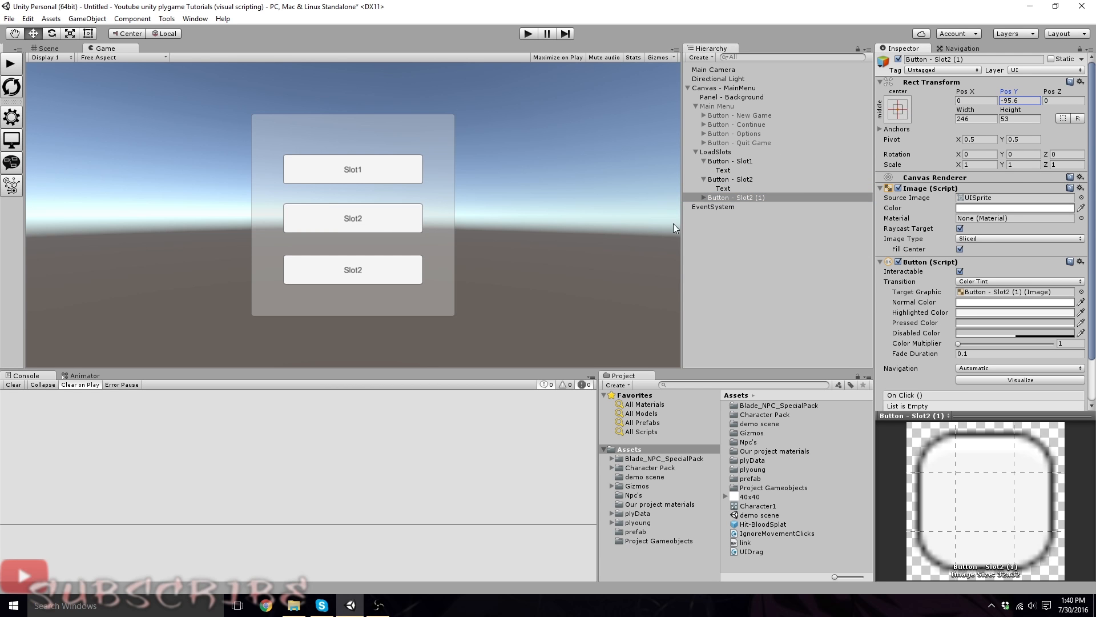
Try to rename the third slot button as "Button - Slot3".
click(974, 58)
key(BackSpace)
key(BackSpace)
key(BackSpace)
key(BackSpace)
key(BackSpace)
text(3)
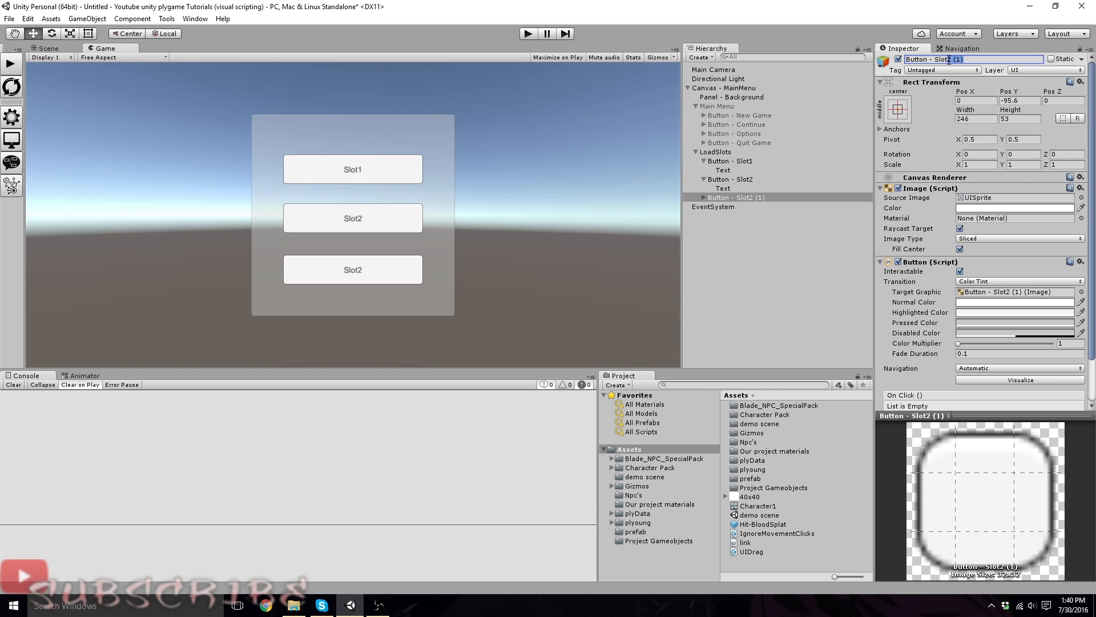
Change the label text of the third slot button to "Slot3".
click(703, 197)
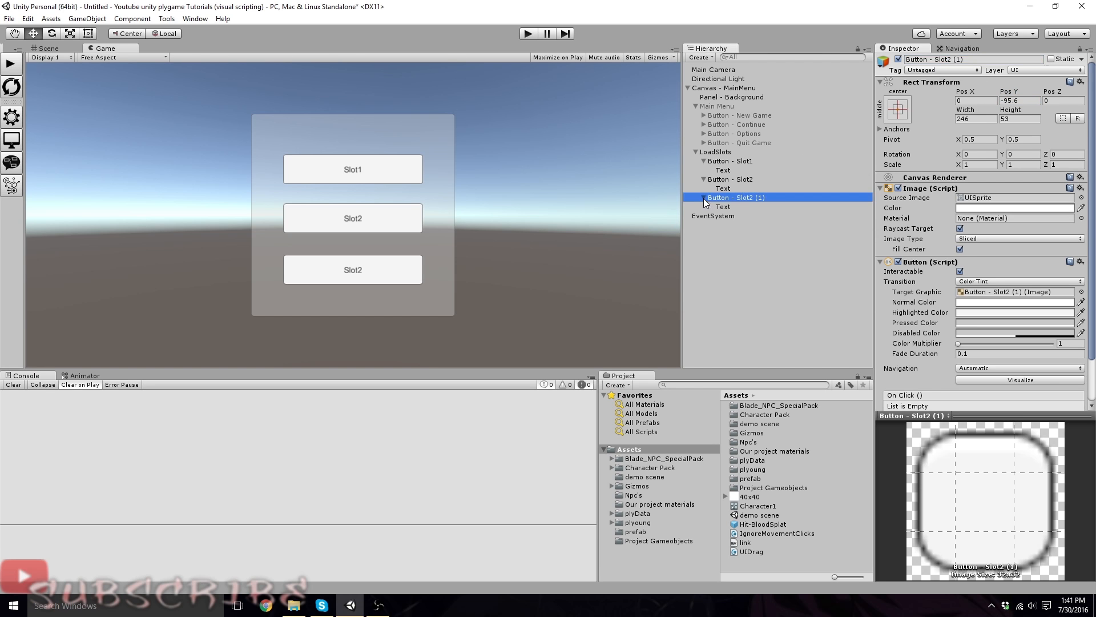
click(723, 207)
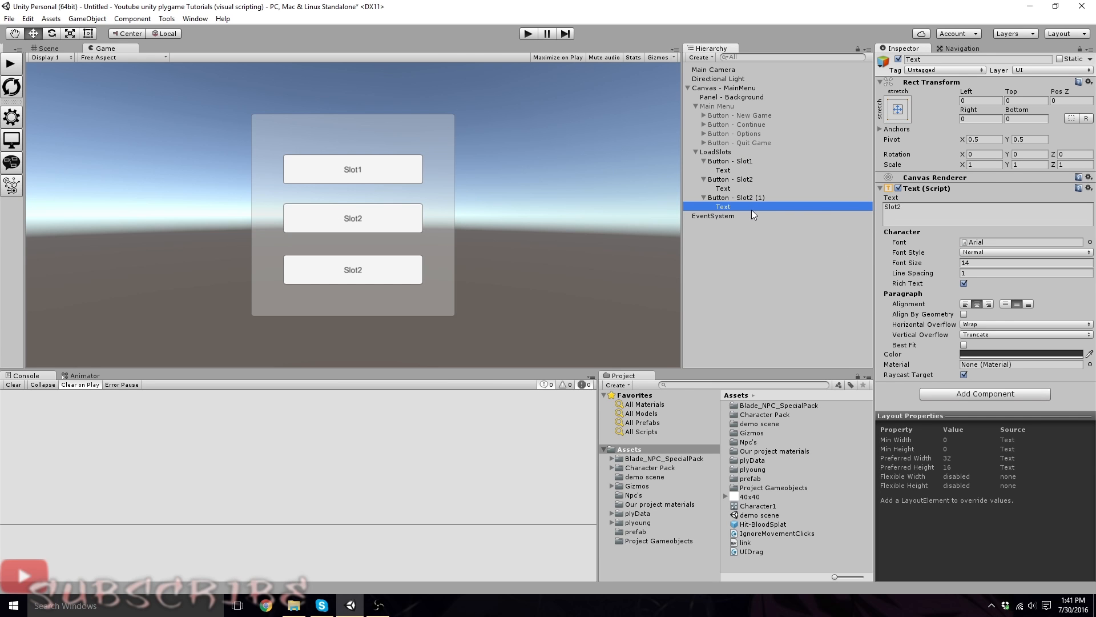
click(899, 208)
text(3)
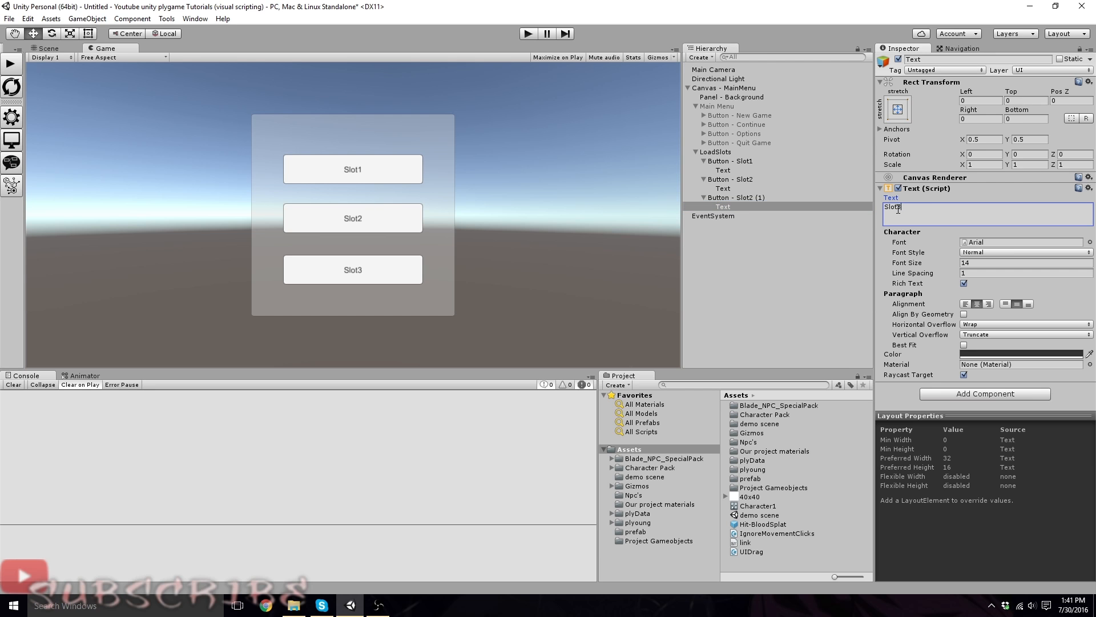
Collapse the three slot buttons and the LoadSlots and Main Menu groups in the hierarchy.
click(724, 198)
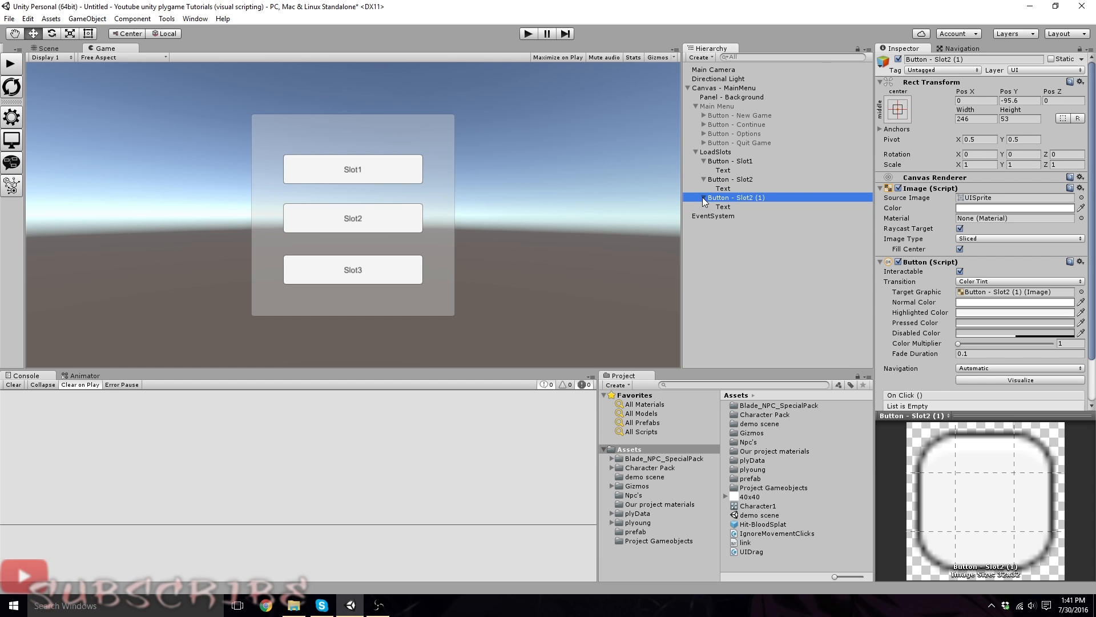
click(704, 179)
click(704, 161)
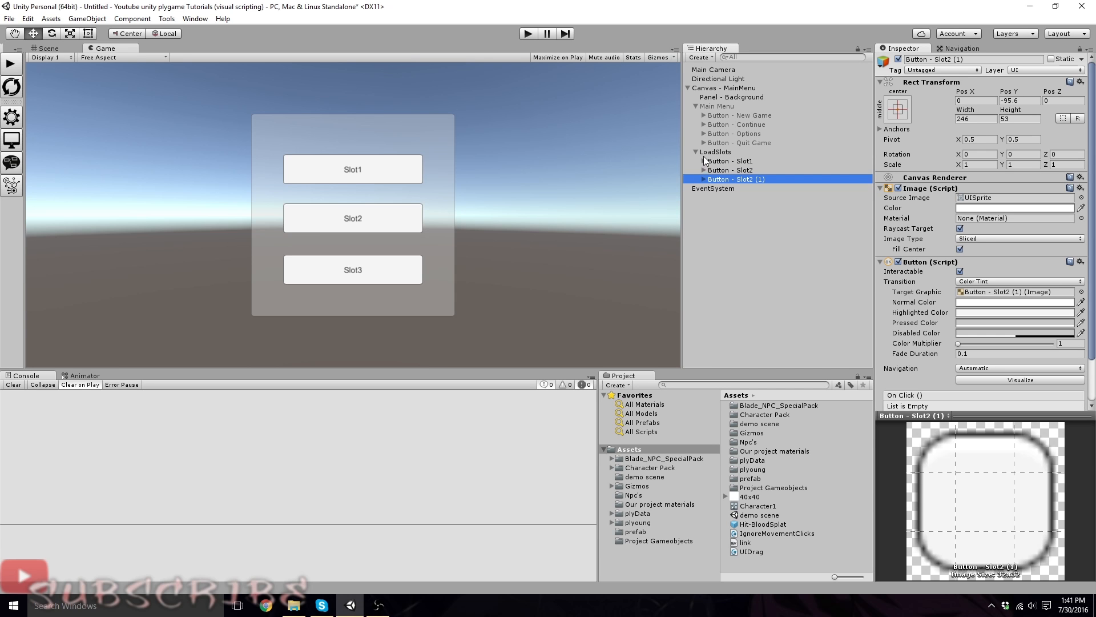
click(695, 152)
click(697, 106)
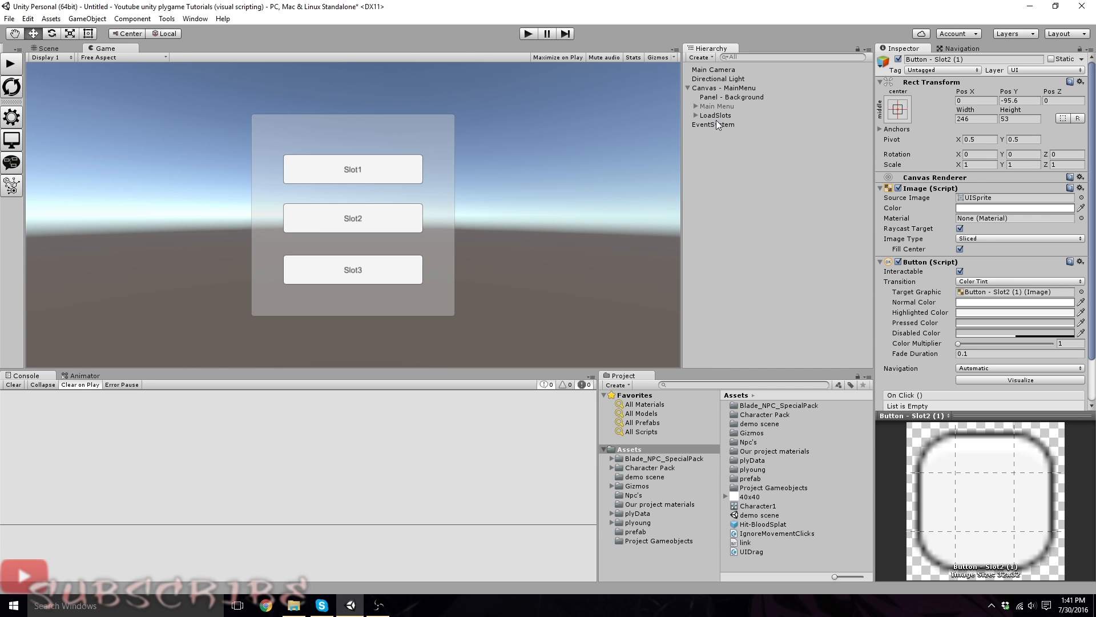
click(716, 116)
click(711, 106)
click(708, 115)
click(713, 108)
click(715, 114)
click(715, 108)
click(715, 114)
click(717, 108)
Deactivate the LoadSlots group so its slot buttons are hidden.
click(716, 112)
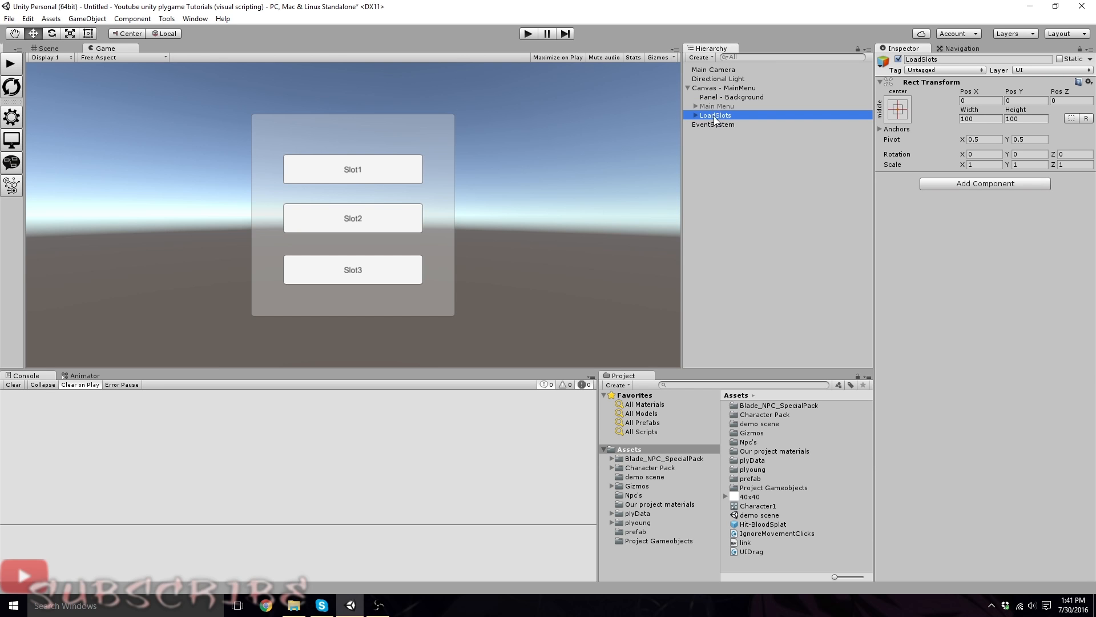
click(899, 59)
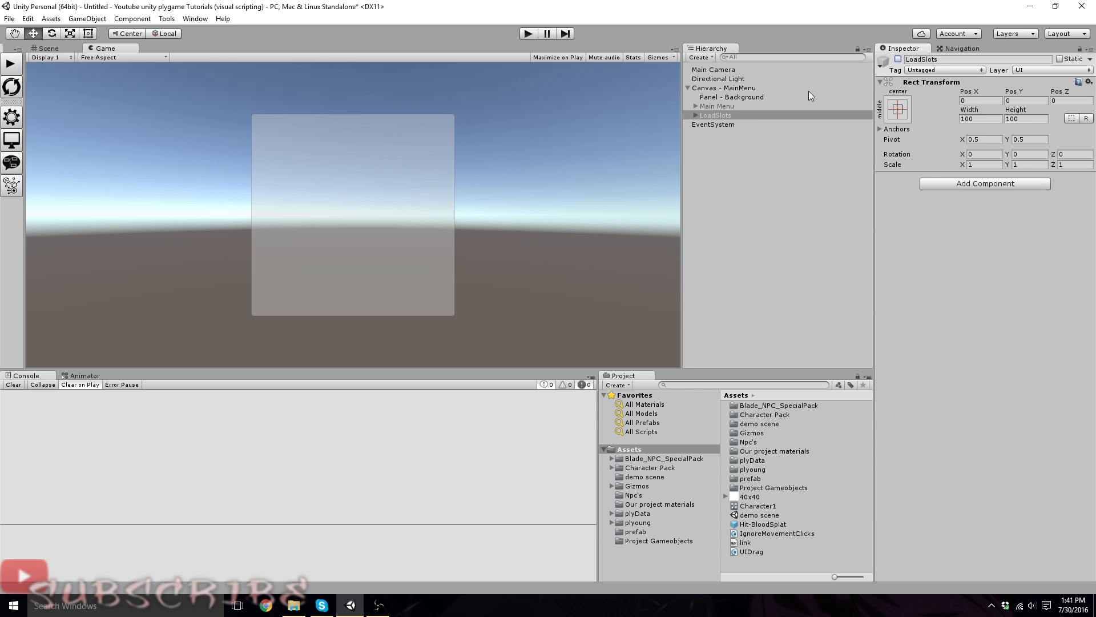
Create an empty object under Canvas - MainMenu and name it "Confirm NewGame".
click(706, 88)
right_click(708, 88)
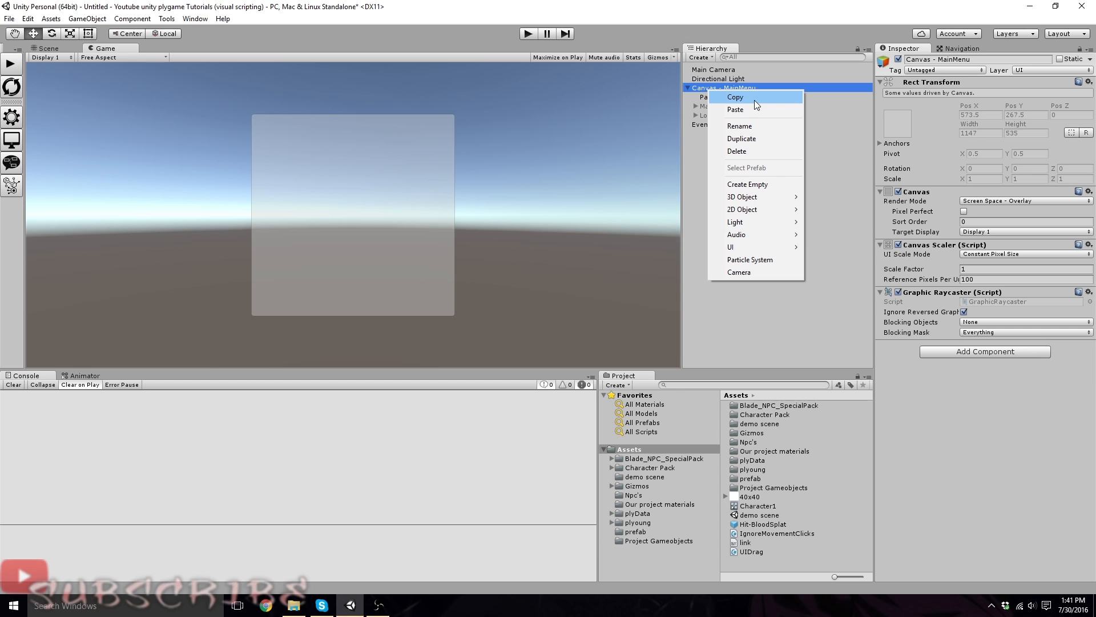
click(759, 183)
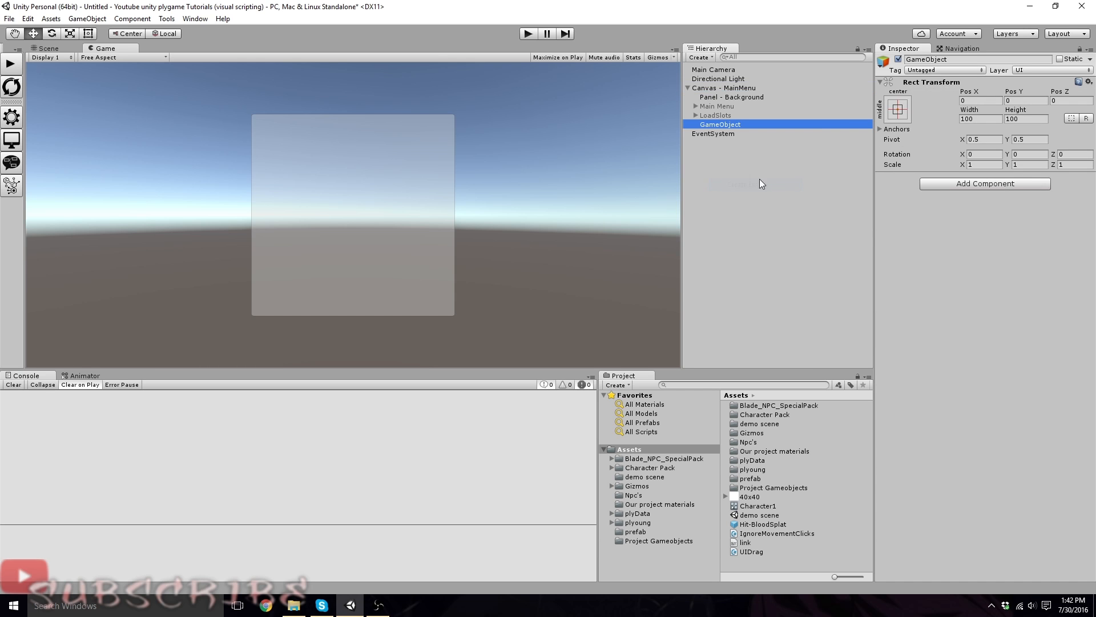
click(955, 60)
text(C)
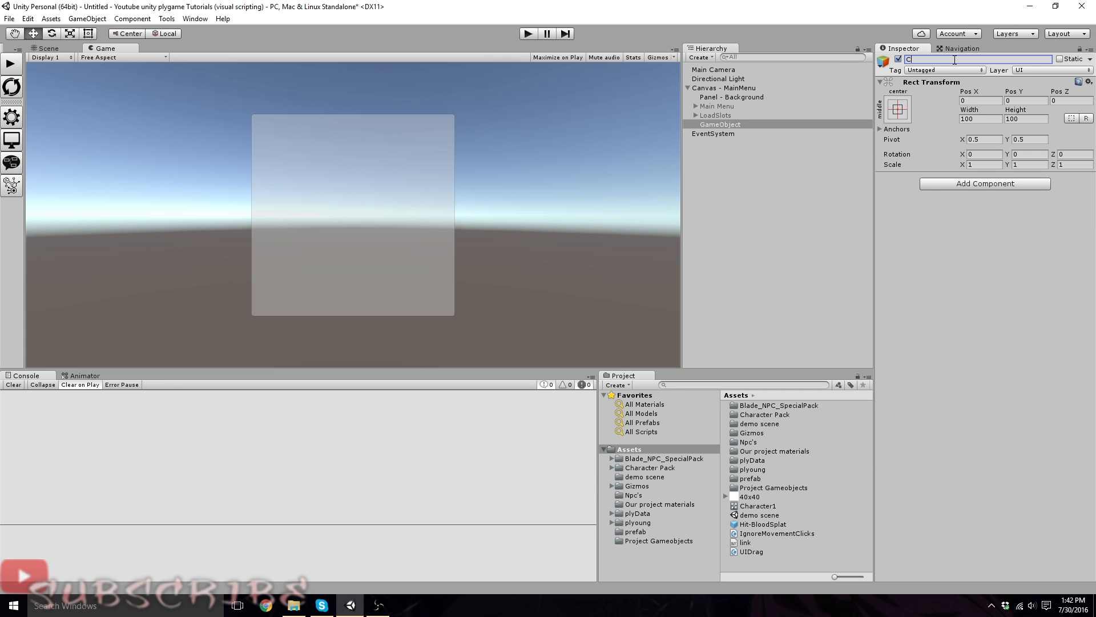
text(onfirm NewGame)
key(Return)
right_click(743, 125)
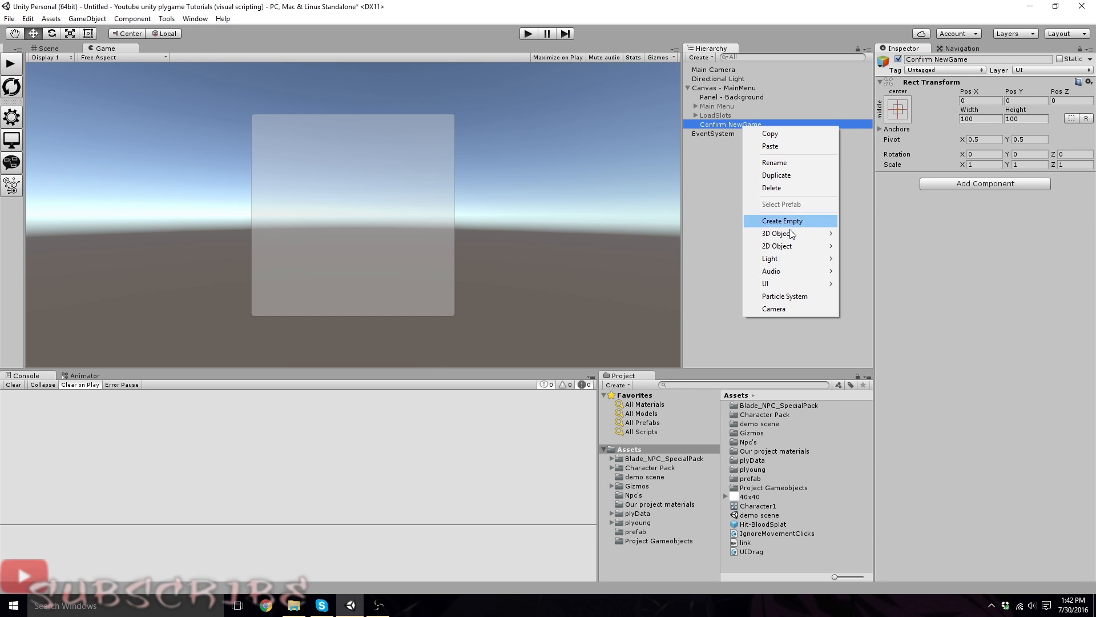
mouse_move(780, 284)
click(857, 284)
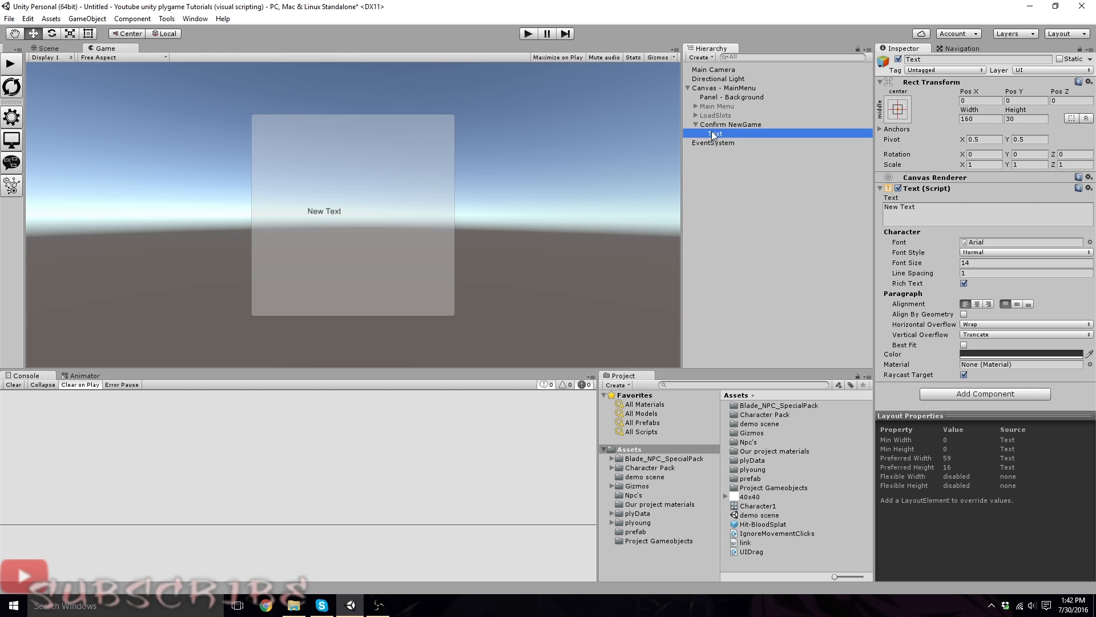
key(Delete)
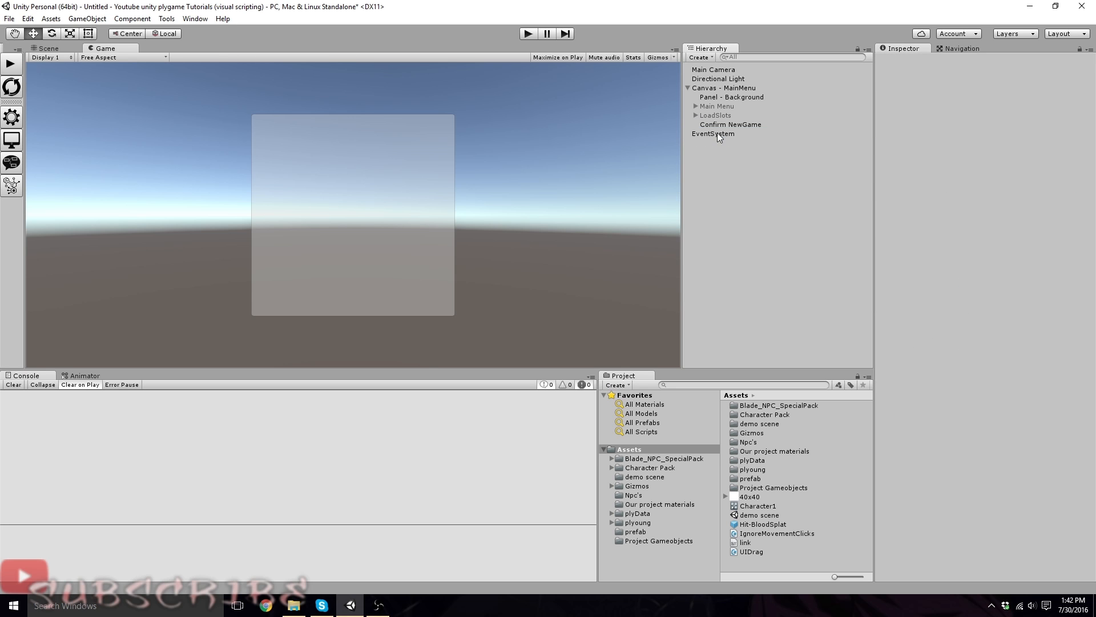
Add a UI panel inside the Confirm NewGame object.
right_click(716, 126)
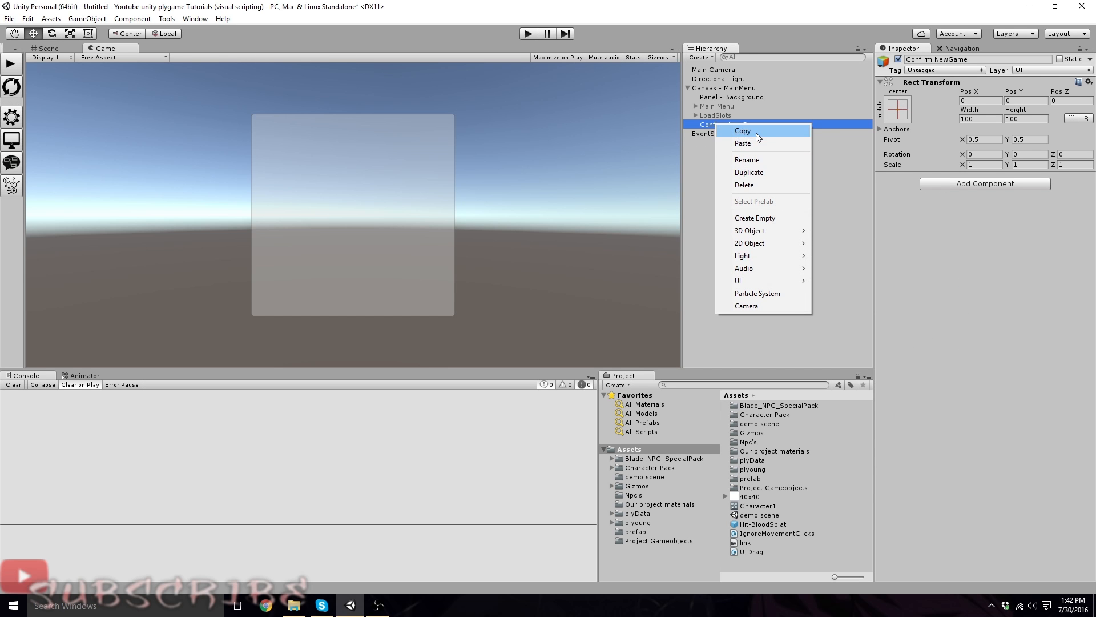
mouse_move(762, 281)
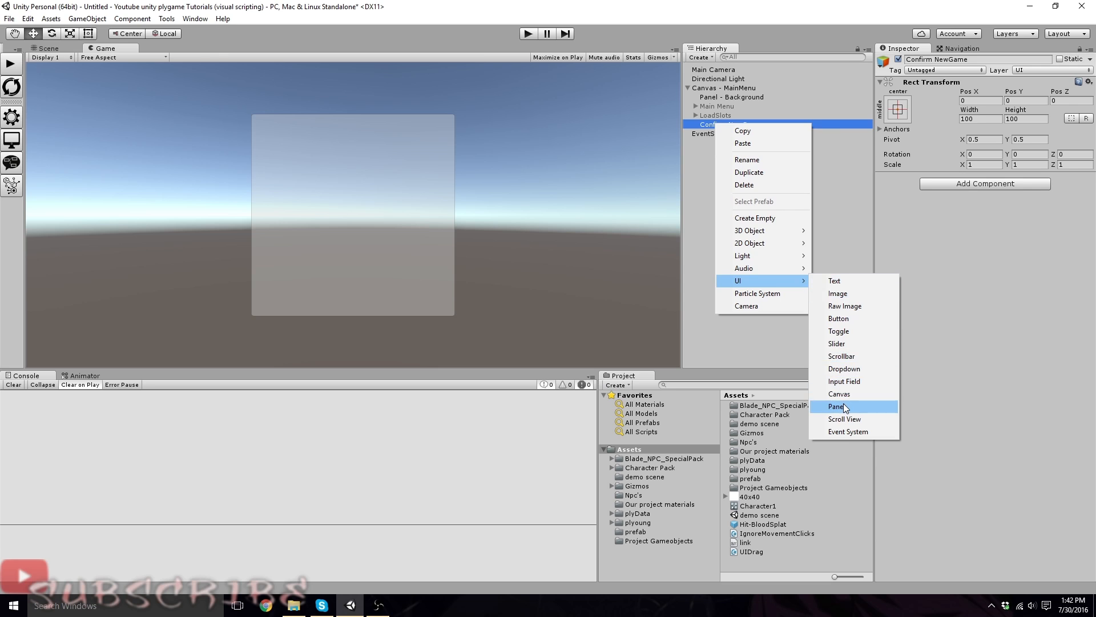
click(844, 404)
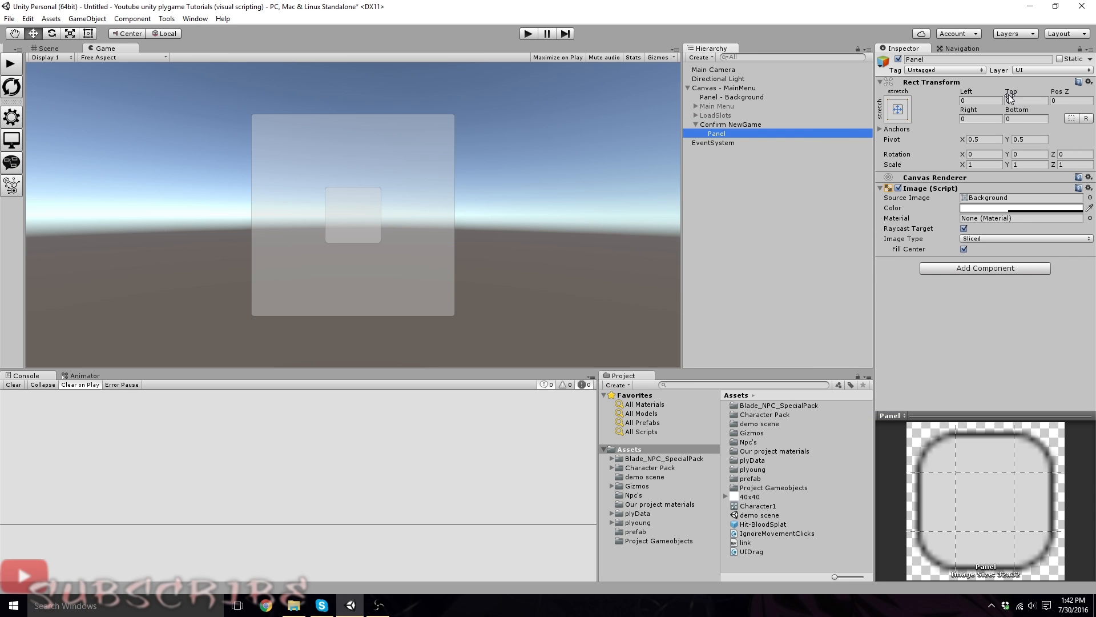
Anchor the new panel to middle center and widen it to about 350.
click(898, 109)
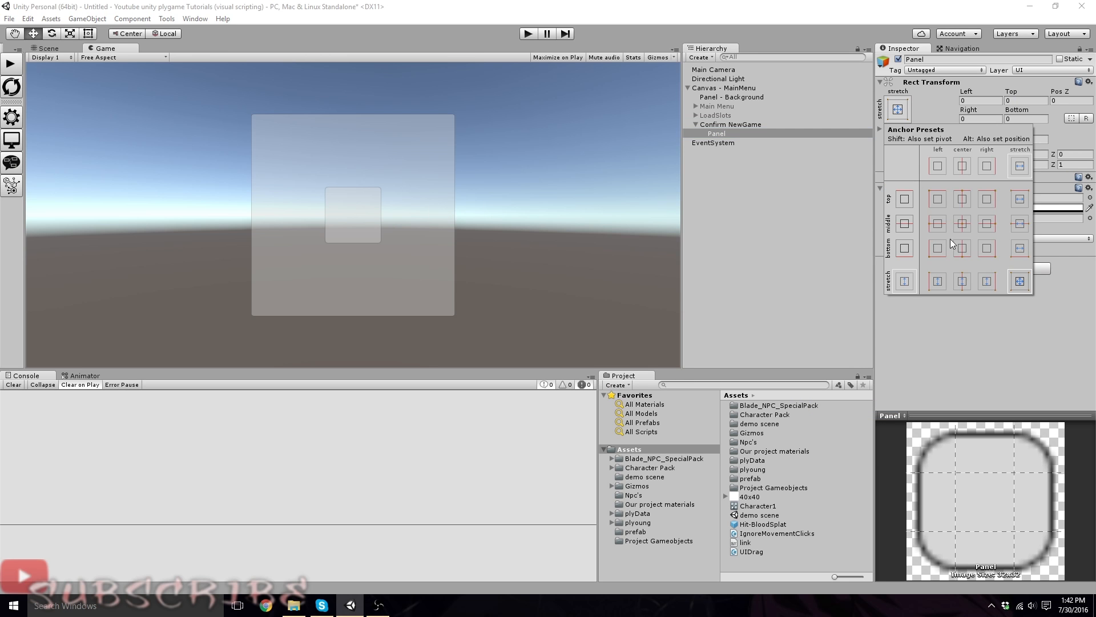
click(962, 223)
drag(965, 110, 833, 149)
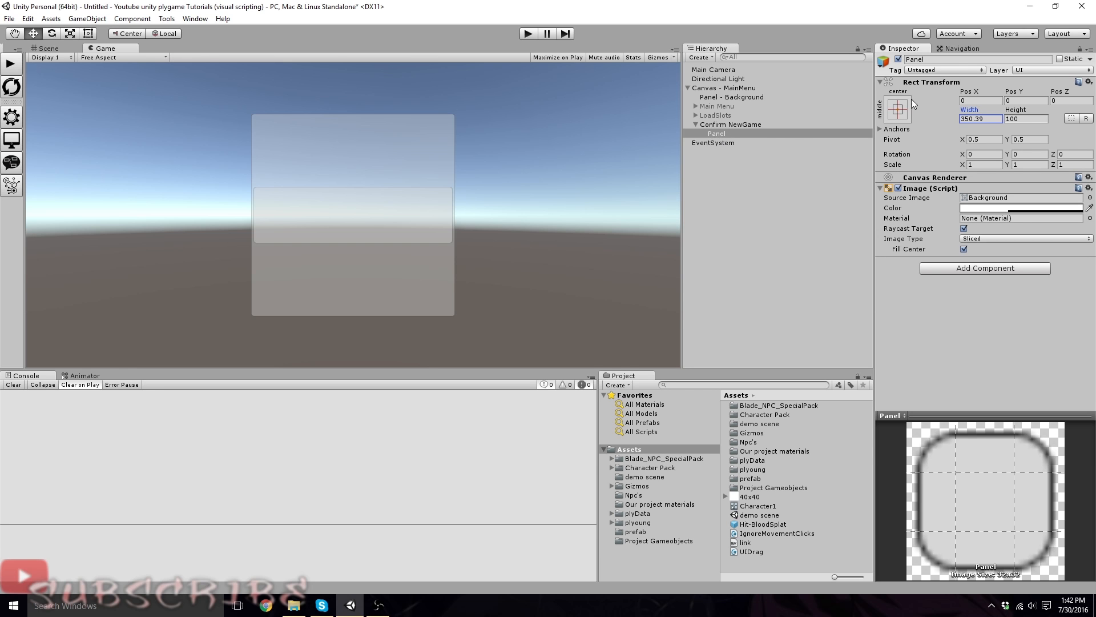
click(935, 59)
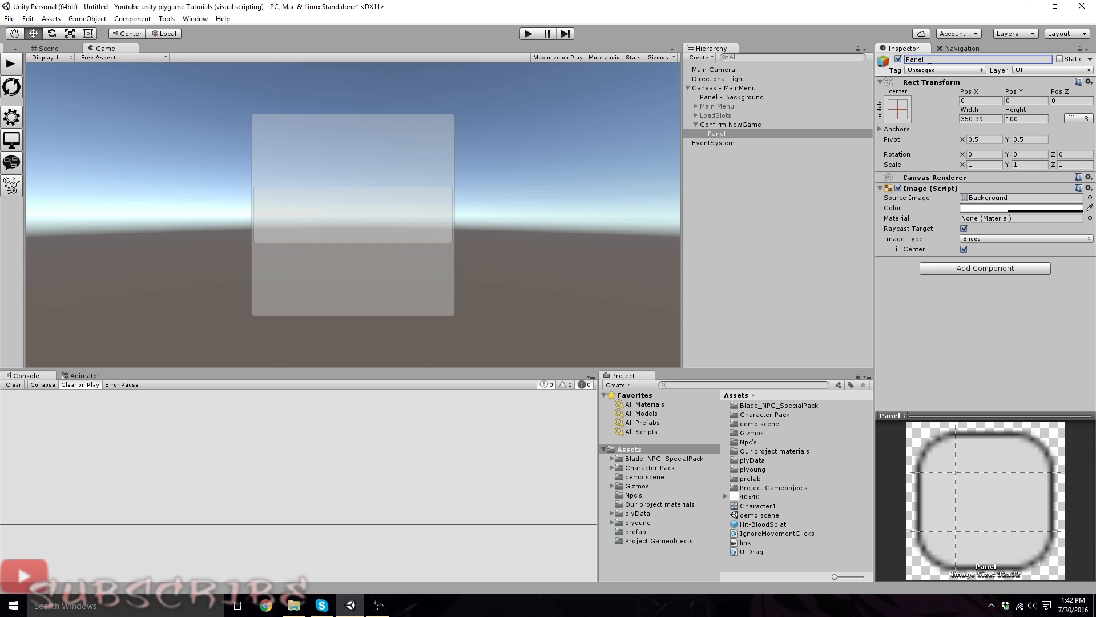
click(715, 133)
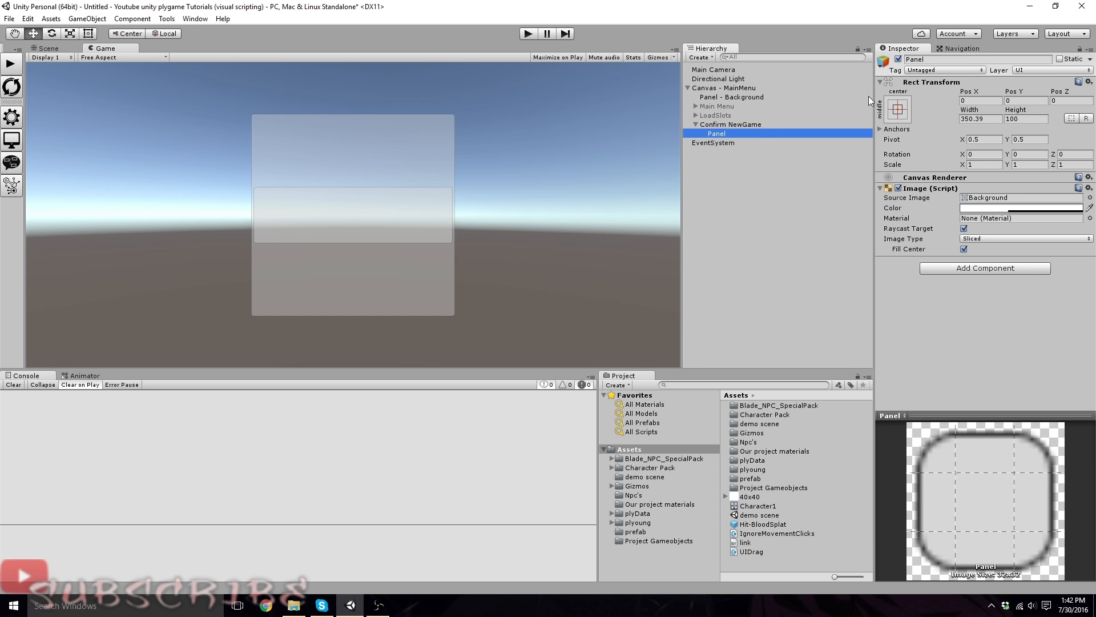
click(725, 125)
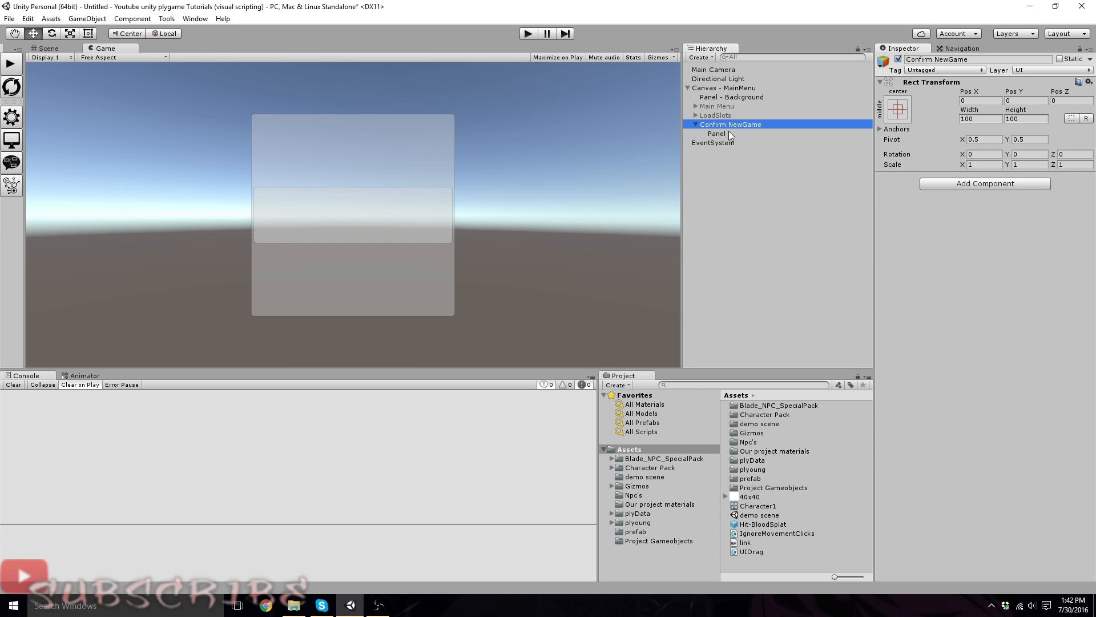
Add a UI text element inside Confirm NewGame and centre its alignment horizontally and vertically.
click(732, 131)
right_click(716, 125)
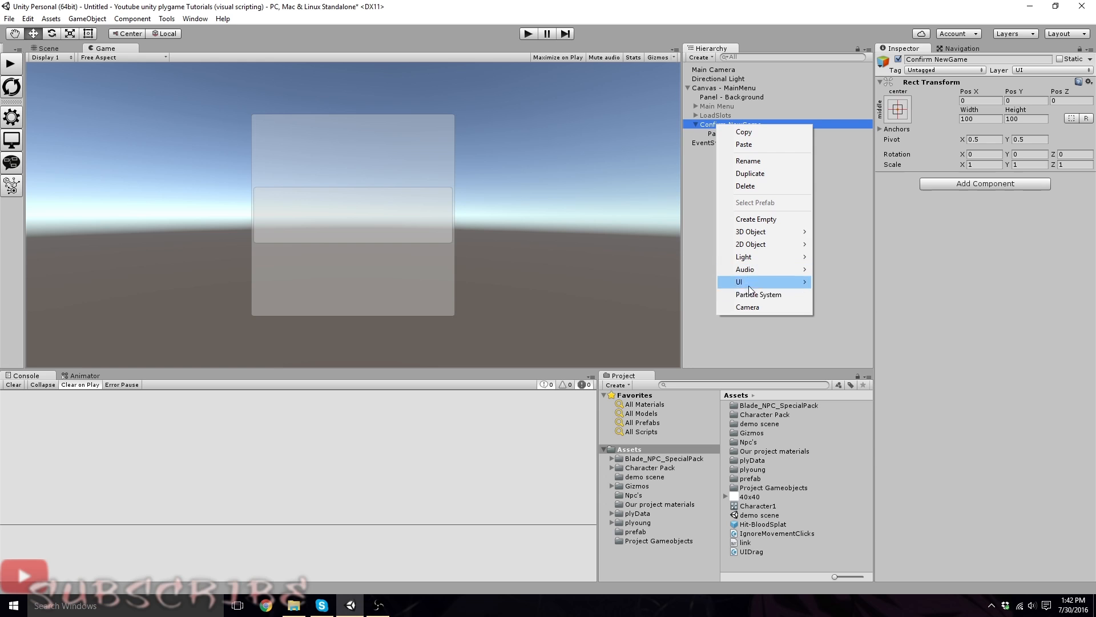
mouse_move(762, 280)
click(847, 284)
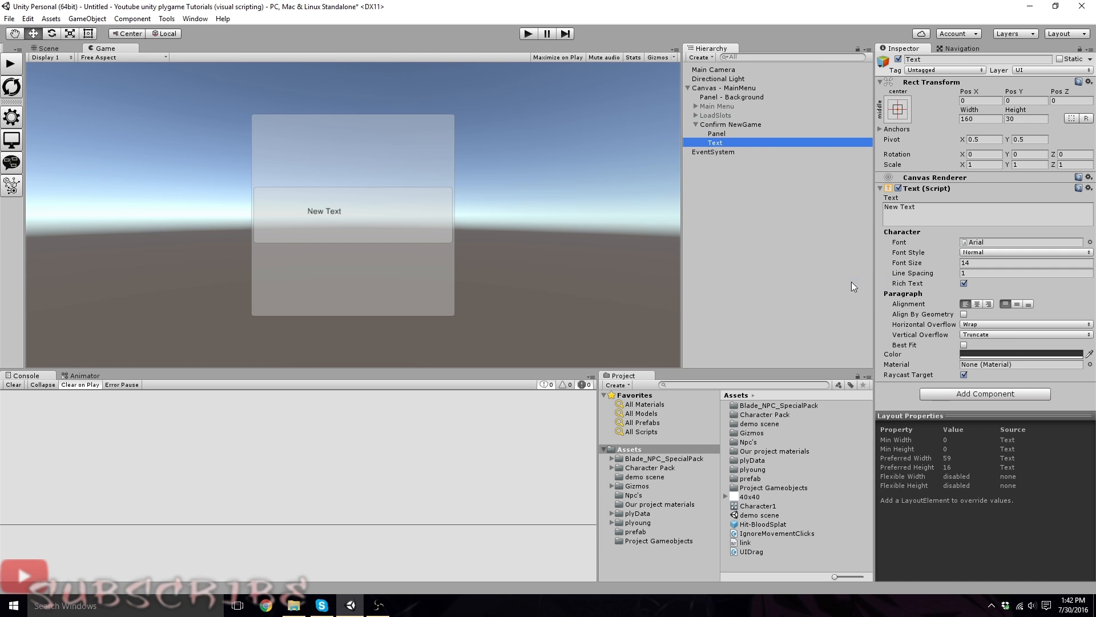
click(1016, 304)
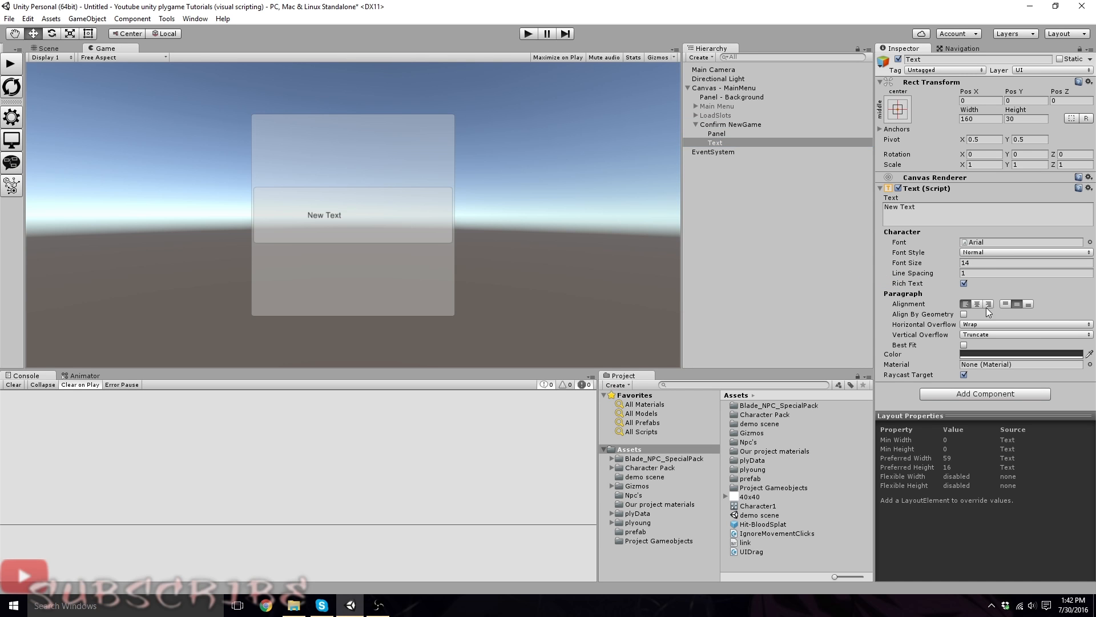
click(978, 304)
Replace the text with "Are you sure you want to start a new game!" and, on a second line, "all sava data will be lost.".
click(921, 210)
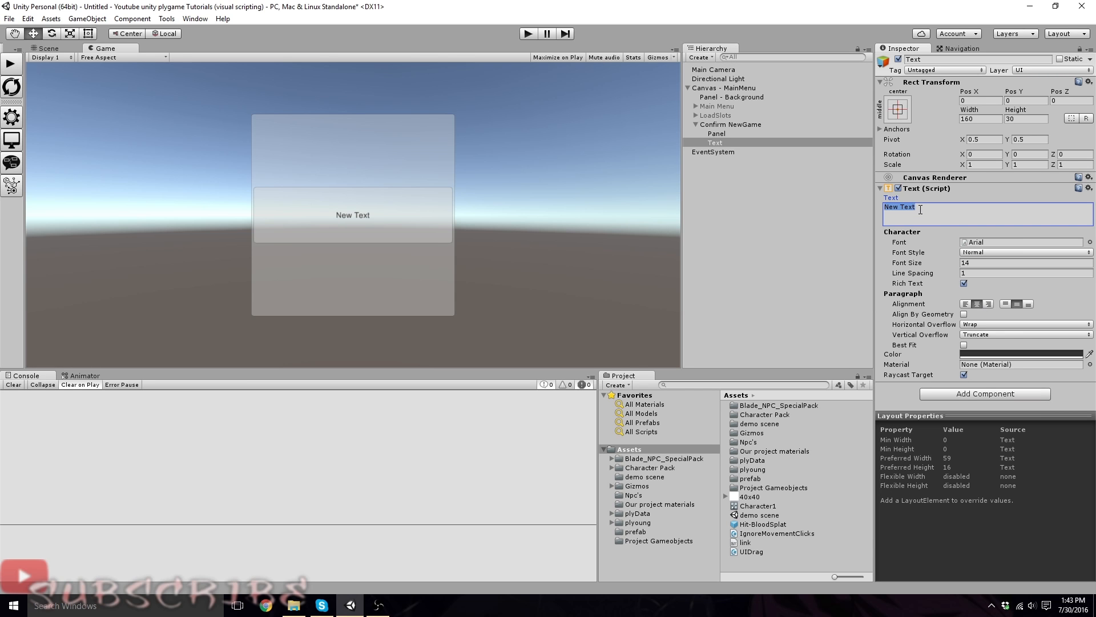
text(Are you sure yo)
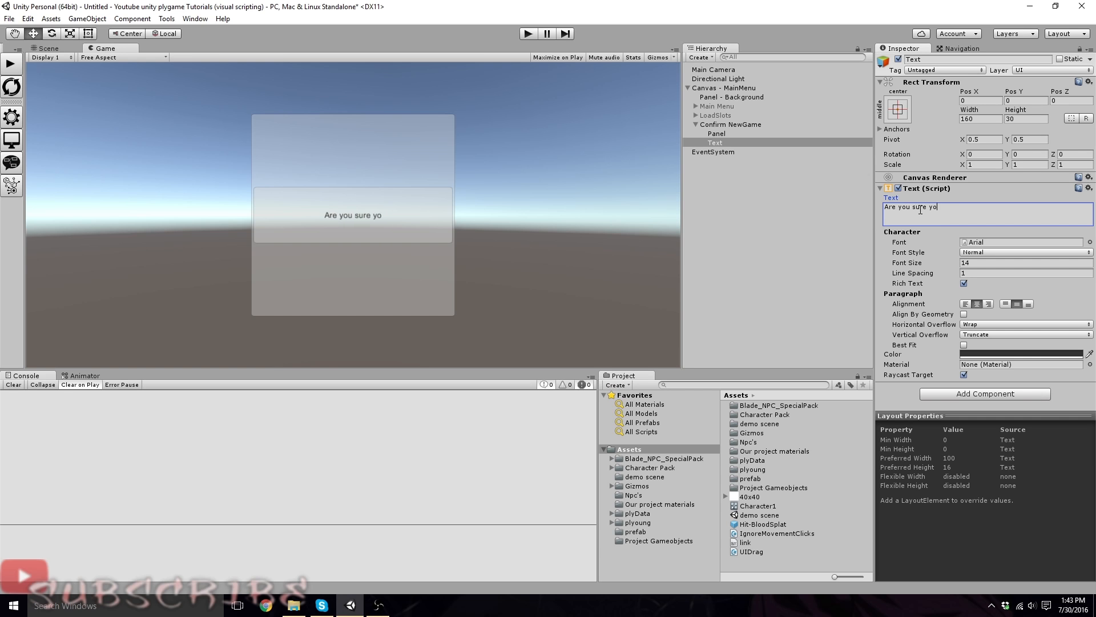
text(u want to start a new)
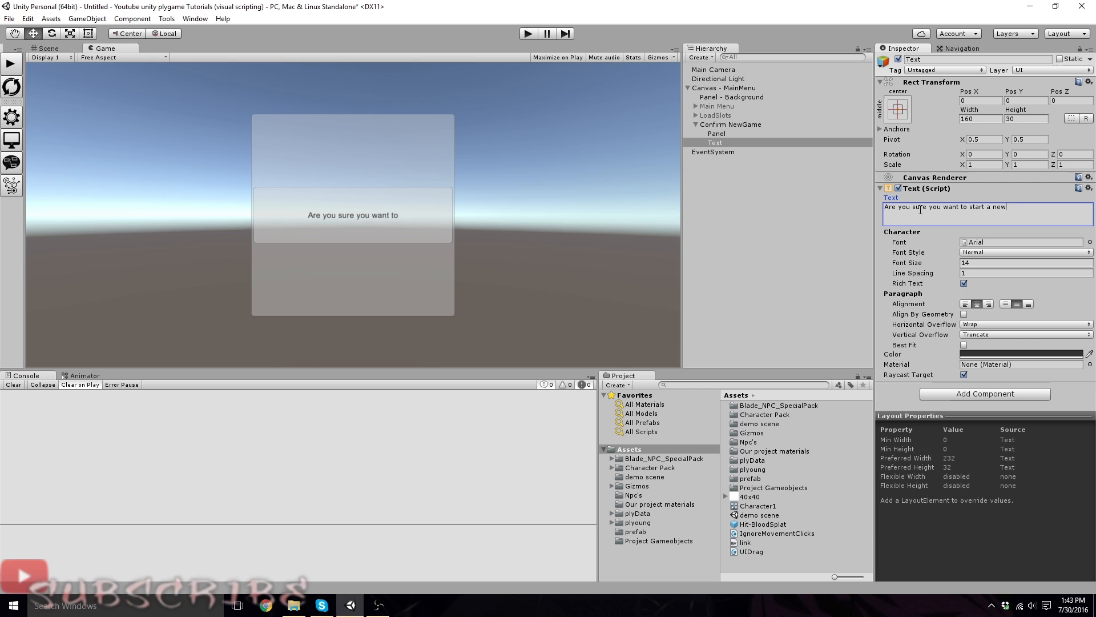
text( game! )
text(all data)
text( wil)
key(BackSpace)
key(BackSpace)
key(BackSpace)
key(BackSpace)
key(BackSpace)
key(BackSpace)
key(BackSpace)
key(BackSpace)
text(sava data will be lost)
Enlarge the confirmation text's box to about 330 wide and 49 high so both lines fit.
click(971, 112)
drag(971, 112, 192, 112)
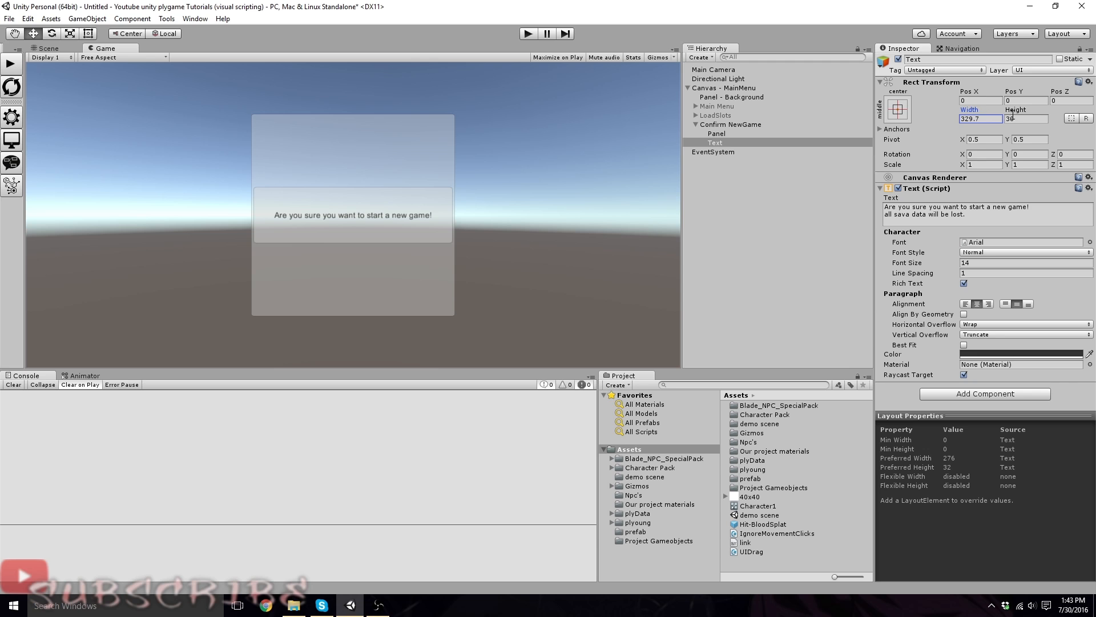
drag(1014, 112, 1037, 110)
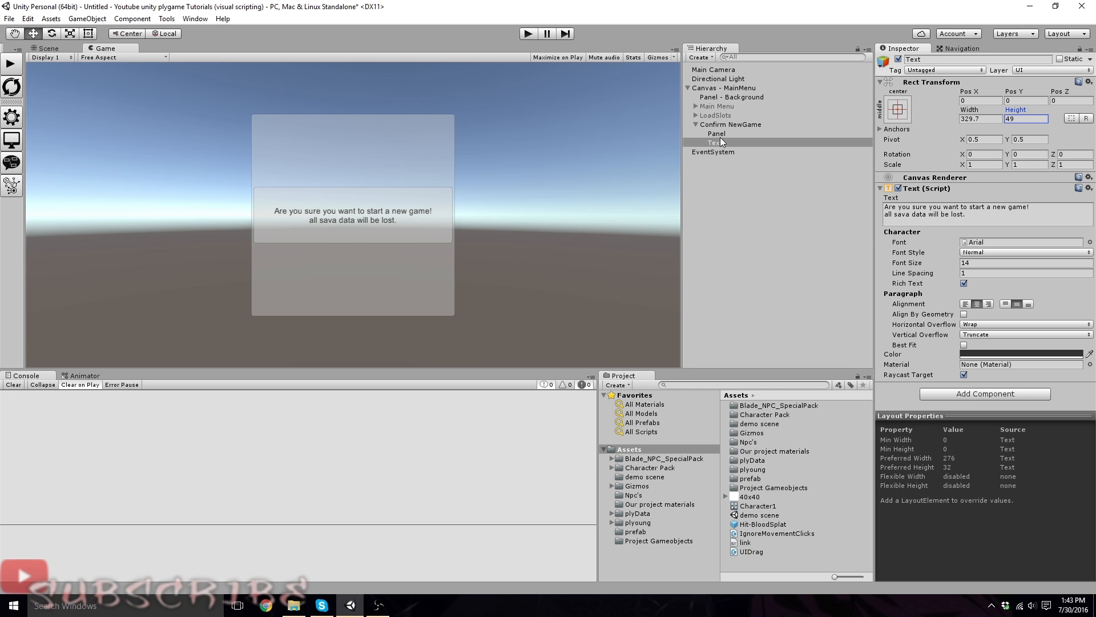
Add a UI button inside Confirm NewGame and set its width to 246 and height to 53.
right_click(728, 125)
mouse_move(765, 283)
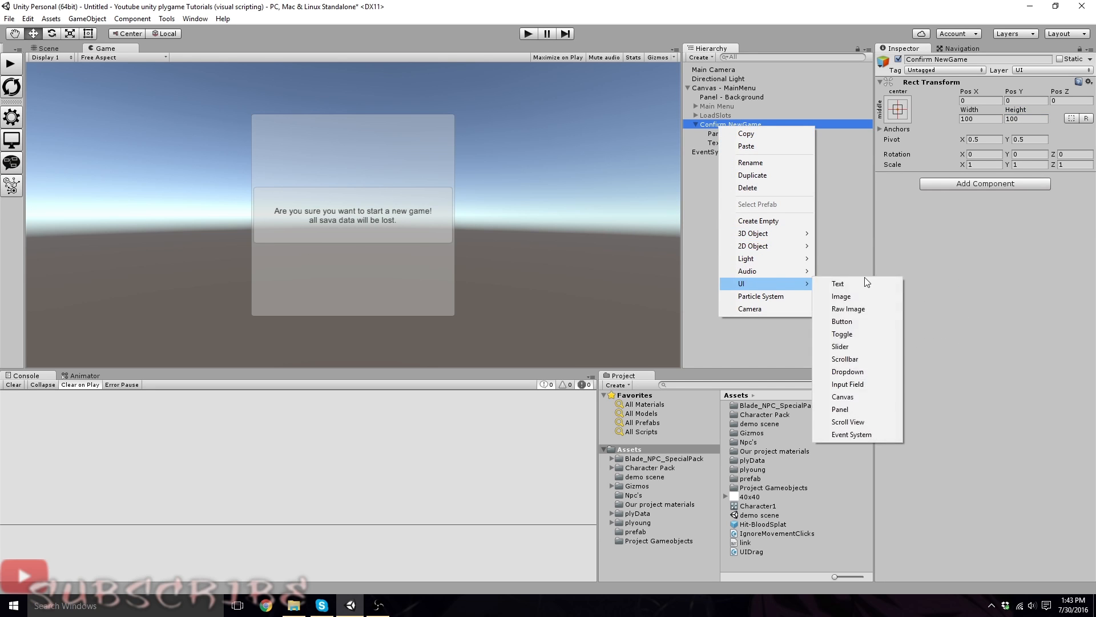
click(858, 321)
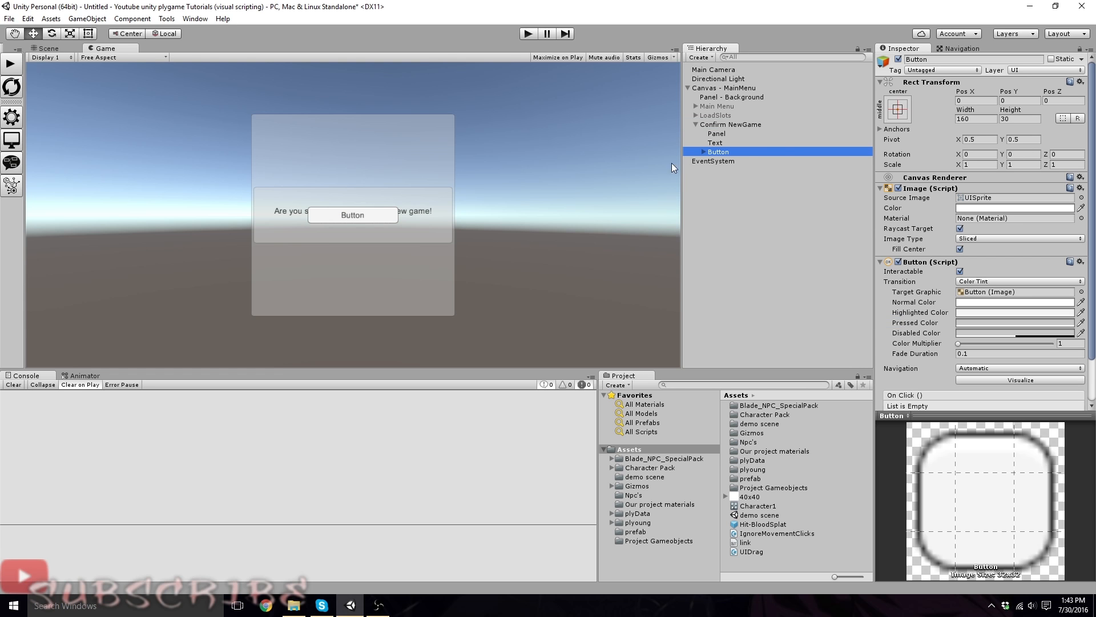
click(971, 119)
text(246)
click(1015, 119)
text(53)
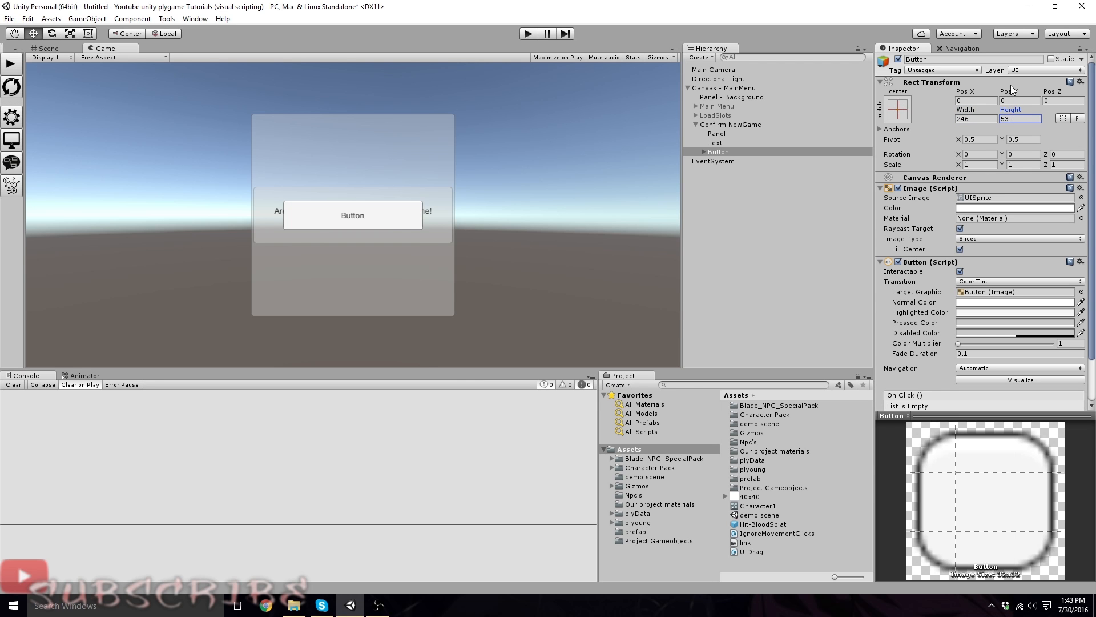